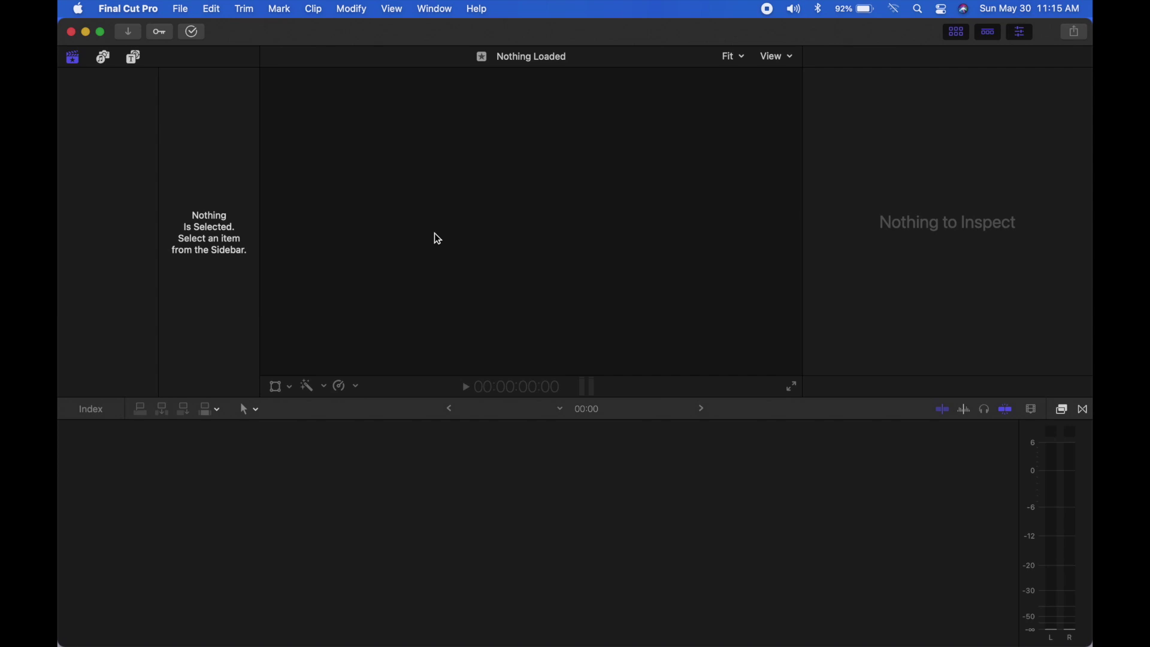
Open the End Screen library from its folder in Downloads and load its Untitled Project in the timeline
{"action": "left_click", "coordinate": [787, 627]}
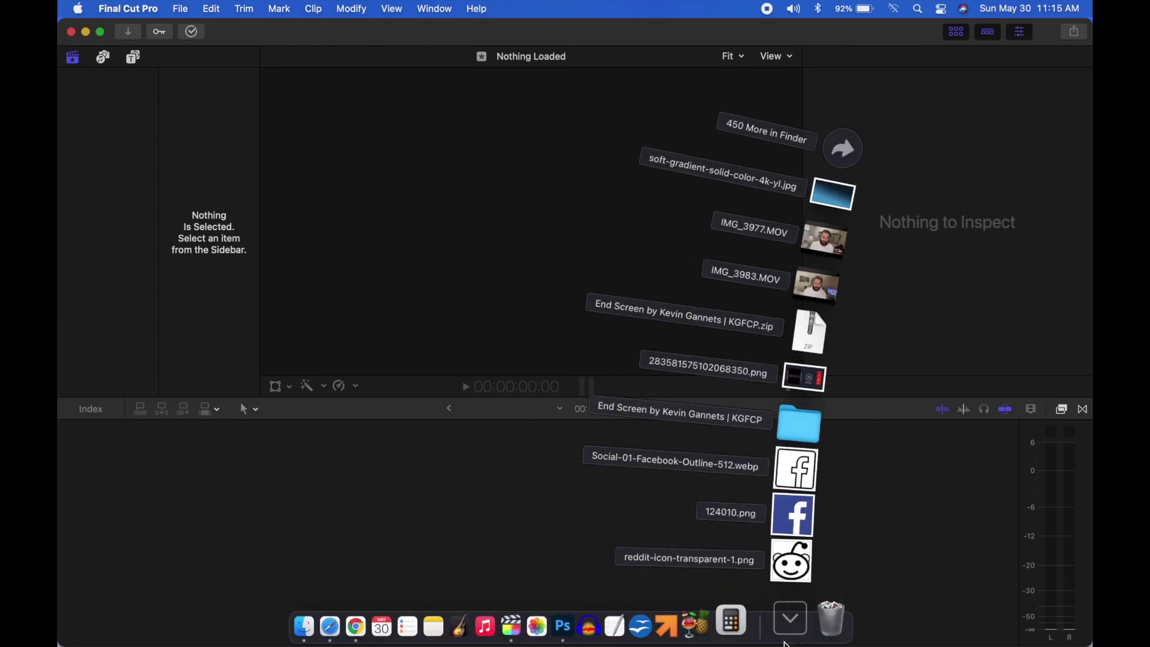
{"action": "left_click", "coordinate": [848, 148]}
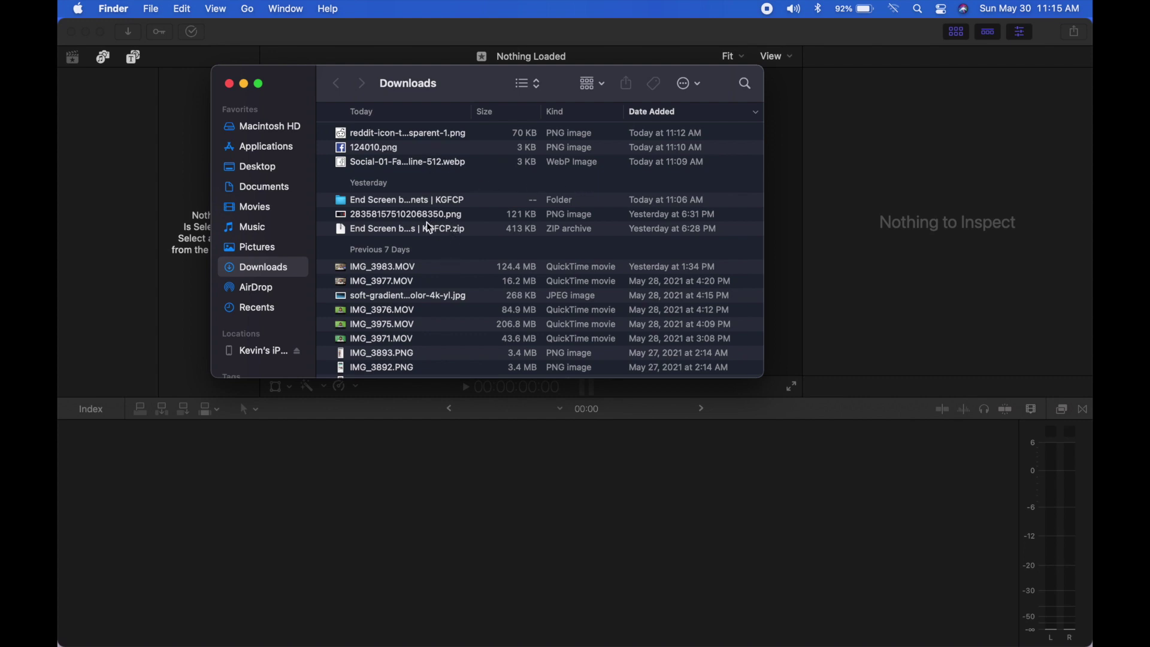
{"action": "double_click", "coordinate": [396, 200]}
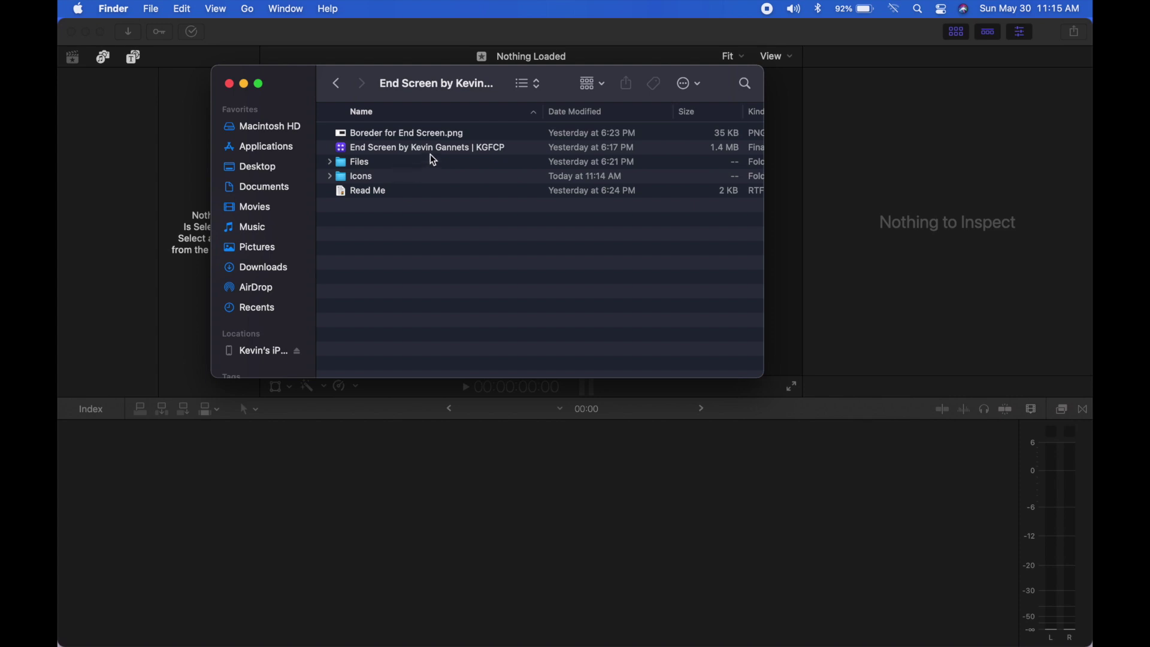
{"action": "double_click", "coordinate": [397, 147]}
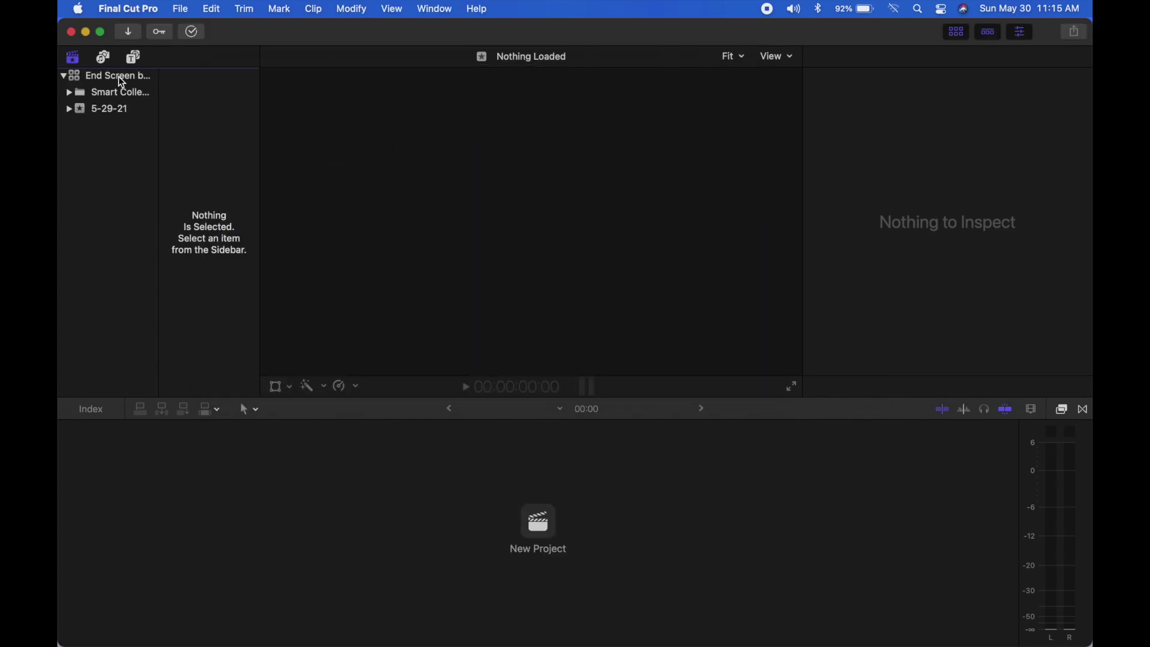
{"action": "left_click", "coordinate": [120, 76]}
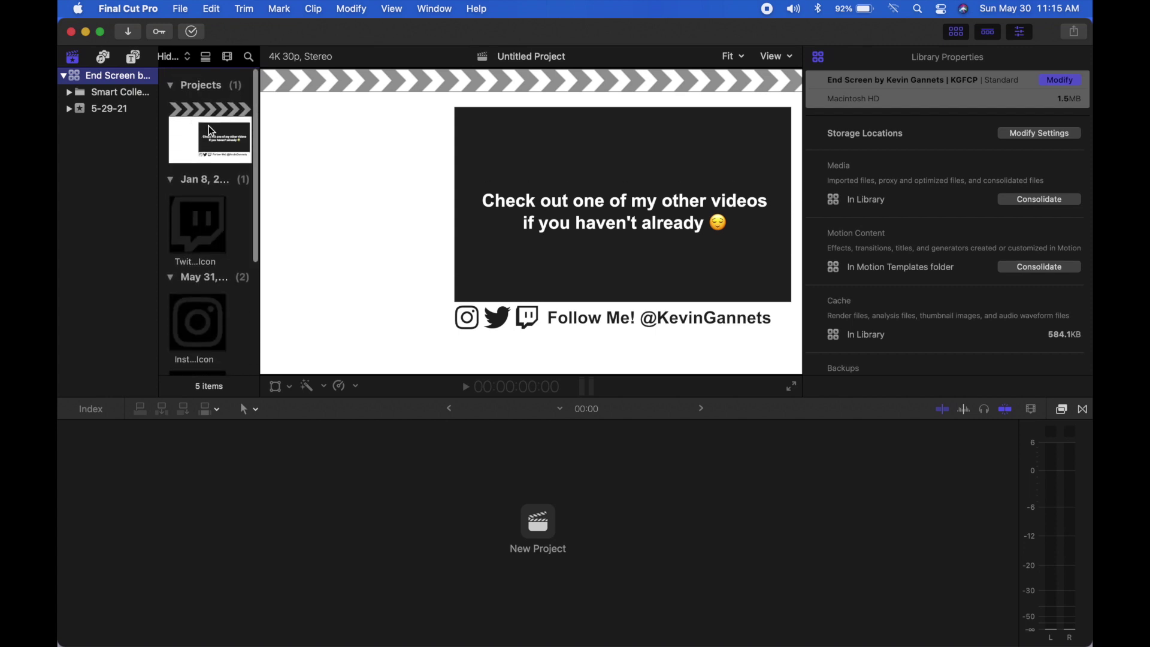
{"action": "double_click", "coordinate": [211, 131]}
{"action": "left_click", "coordinate": [277, 555]}
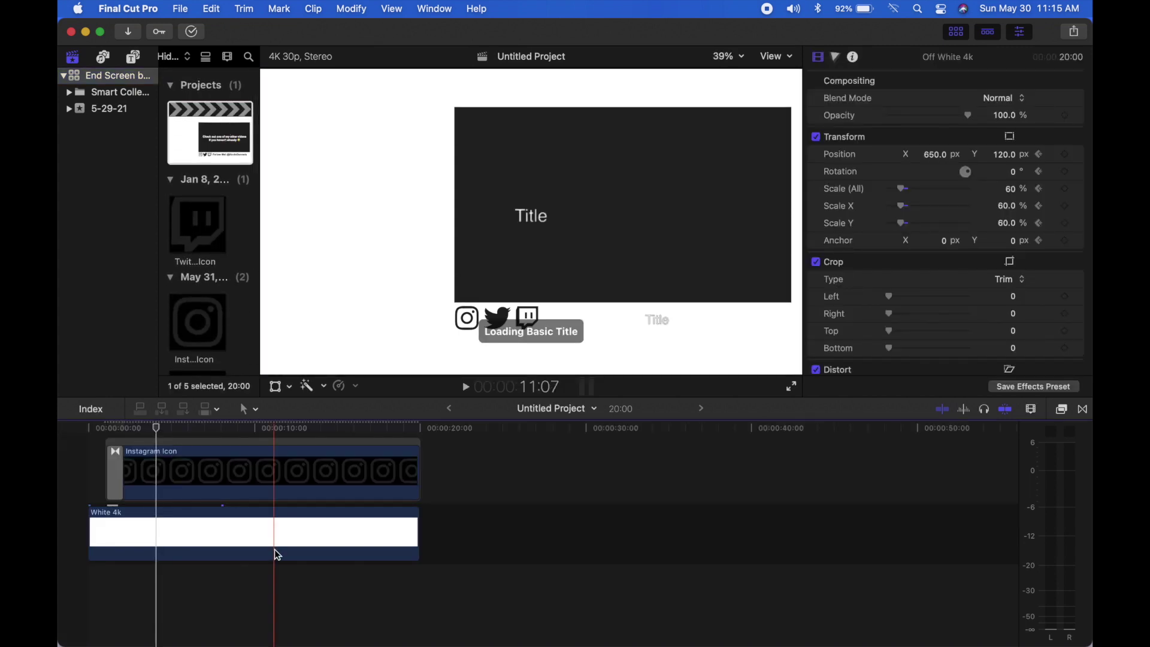
{"action": "scroll", "coordinate": [275, 550], "scroll_direction": "up", "scroll_amount": 10}
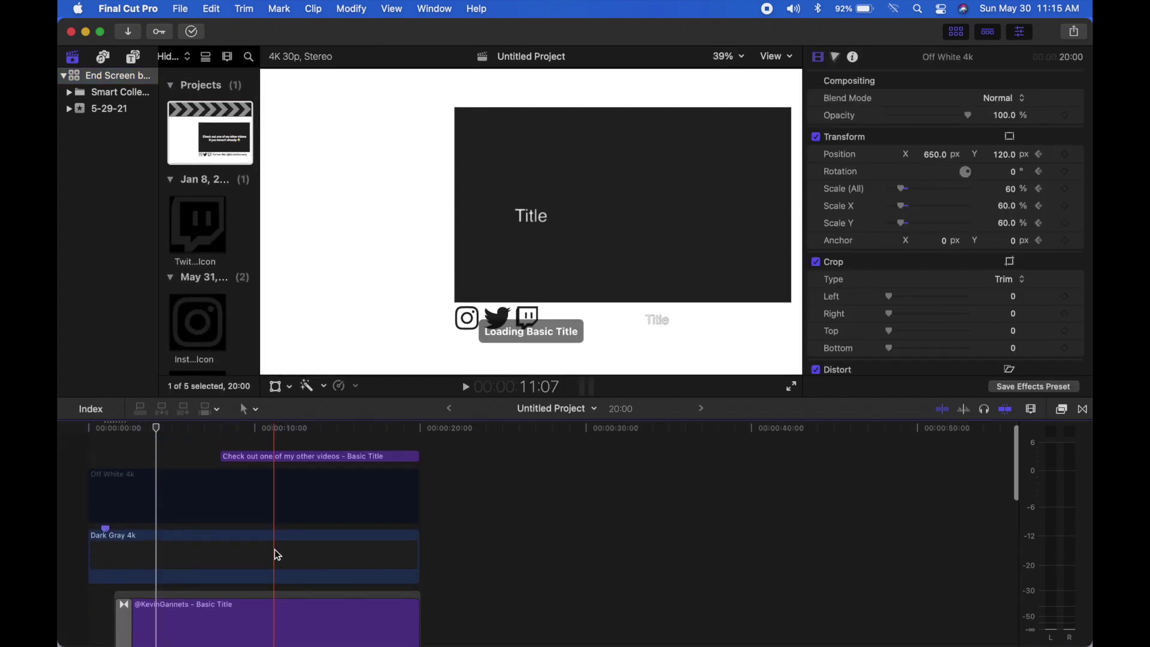
{"action": "scroll", "coordinate": [275, 555], "scroll_direction": "down", "scroll_amount": 5}
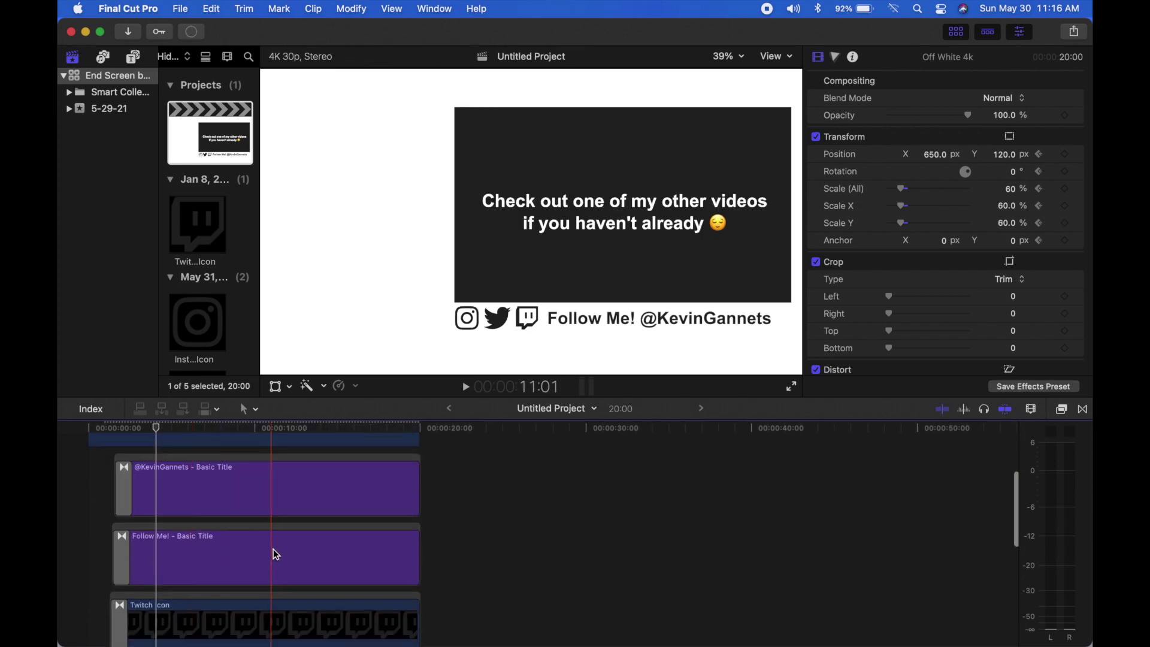
{"action": "left_click", "coordinate": [266, 498]}
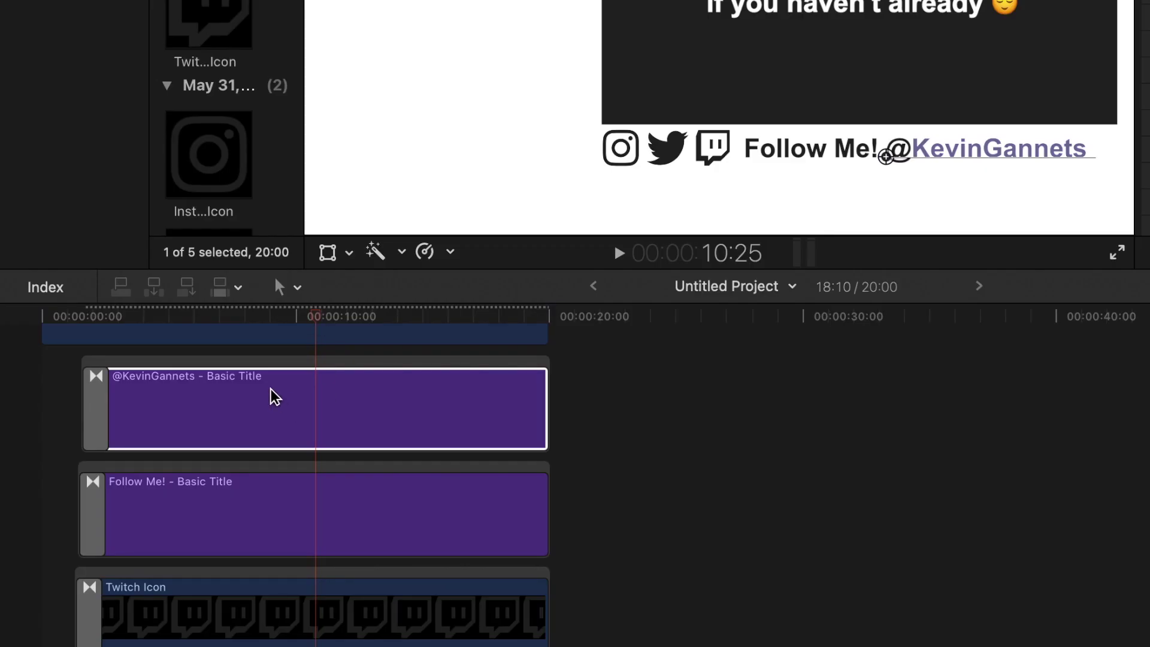
{"action": "left_click", "coordinate": [234, 479]}
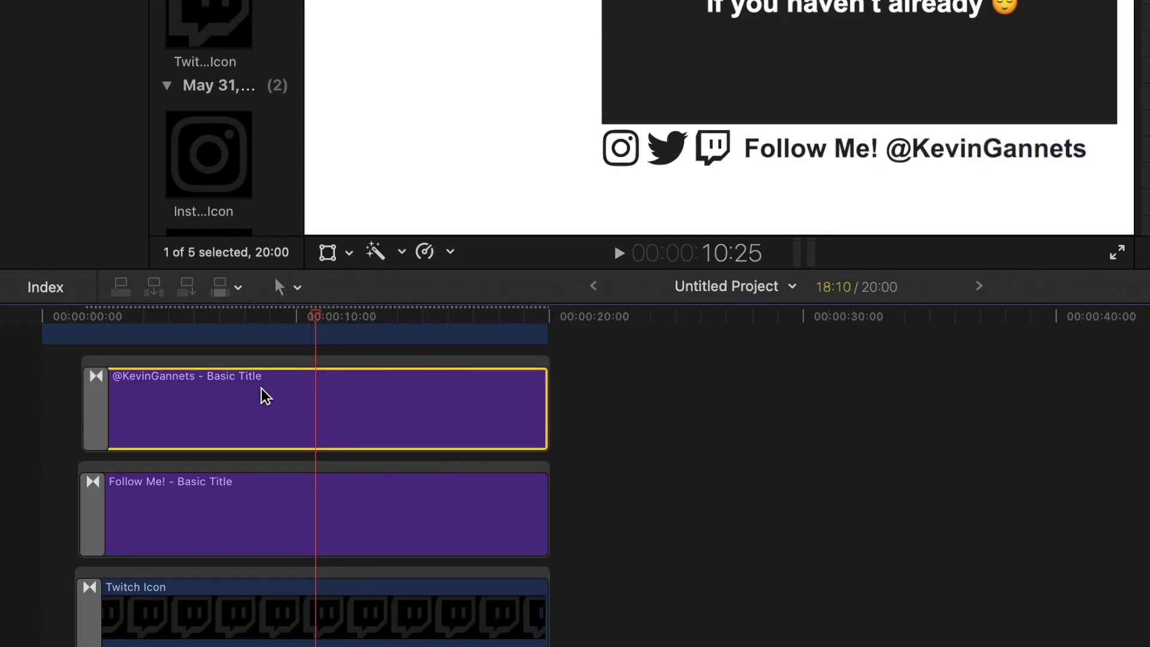
{"action": "double_click", "coordinate": [265, 396]}
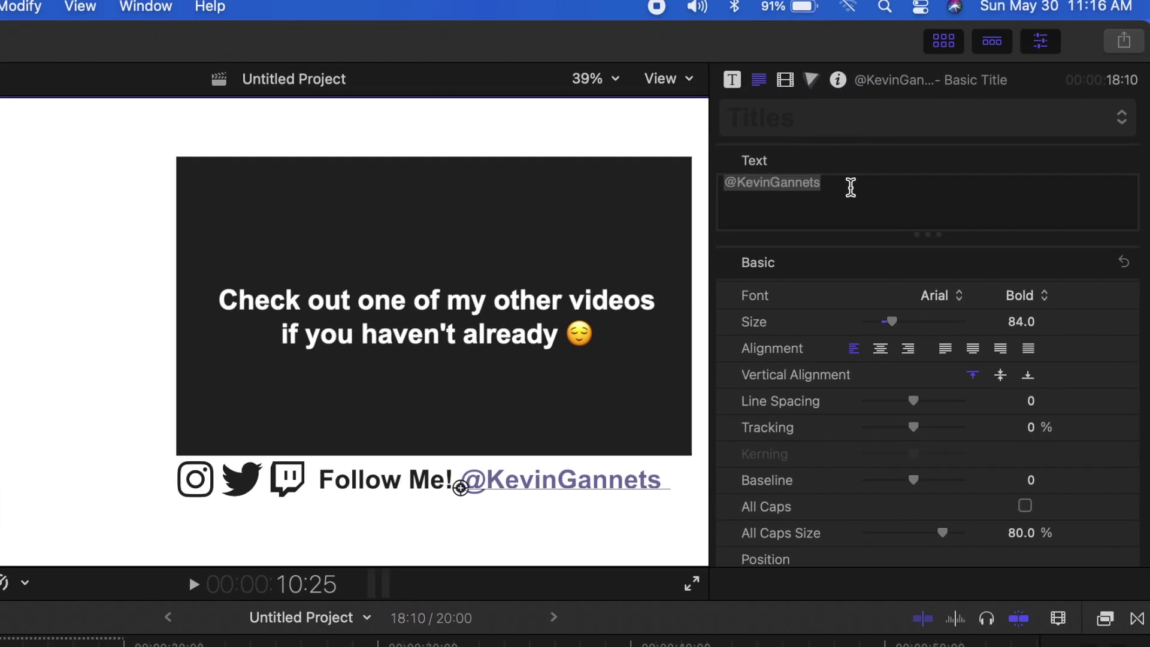
{"action": "type", "text": "@SomethingElse"}
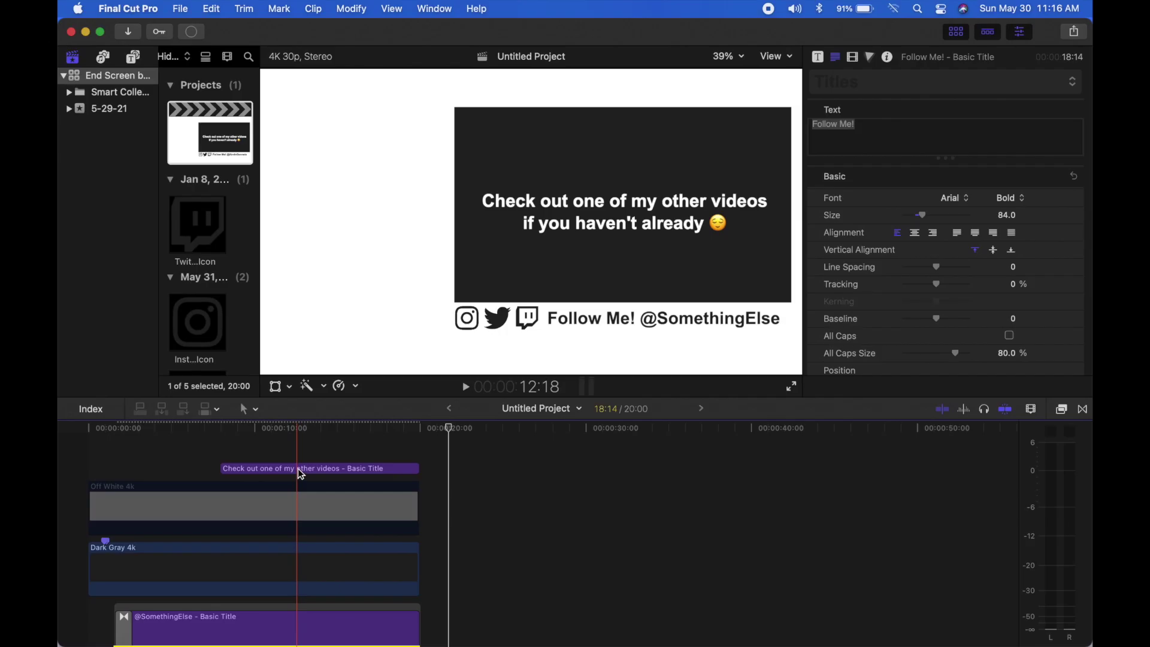
Open the text of the "Check out one of my other videos" title for editing and leave it
{"action": "double_click", "coordinate": [297, 468]}
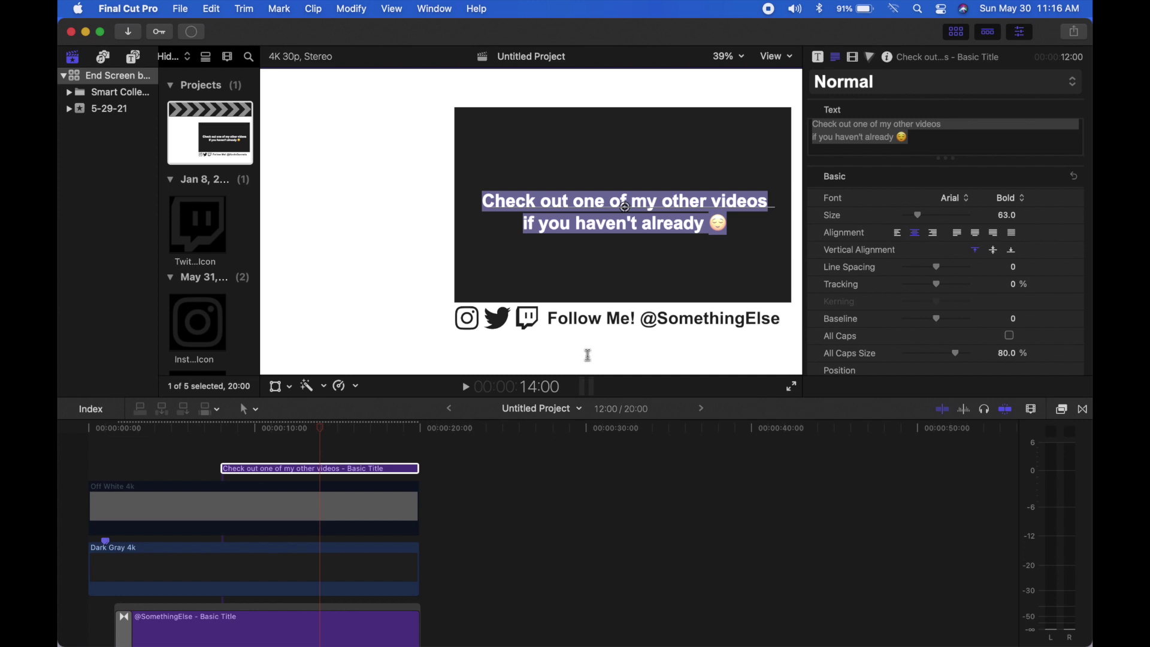
{"action": "left_click", "coordinate": [509, 444]}
{"action": "scroll", "coordinate": [300, 437], "scroll_direction": "down", "scroll_amount": 6}
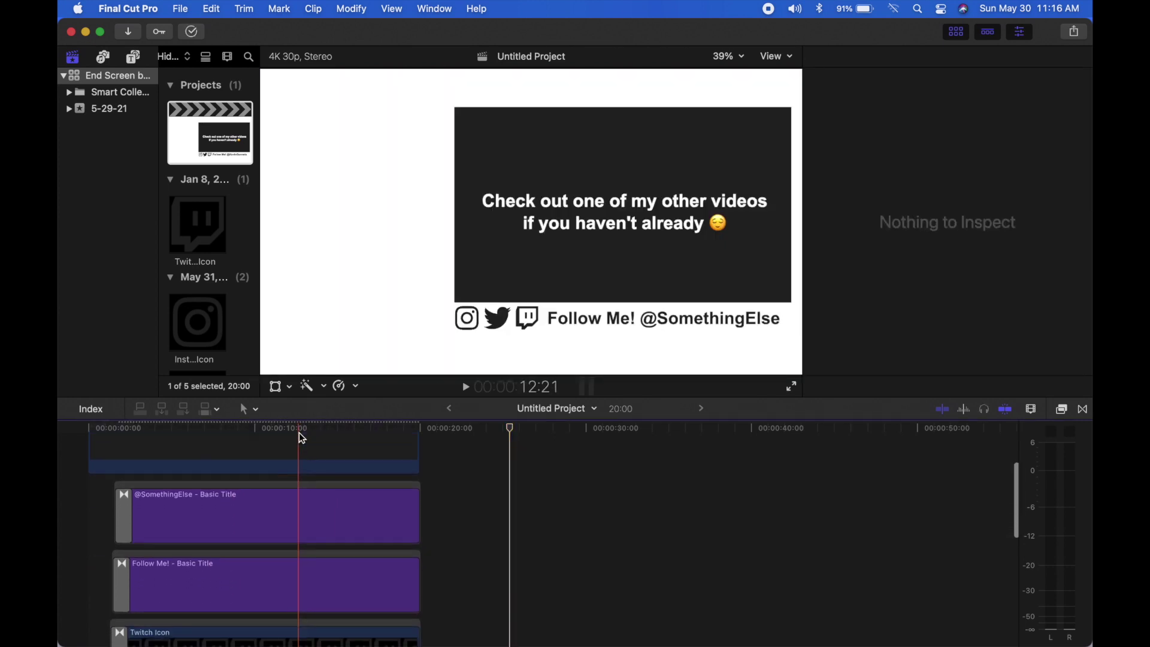
{"action": "scroll", "coordinate": [290, 458], "scroll_direction": "down", "scroll_amount": 3}
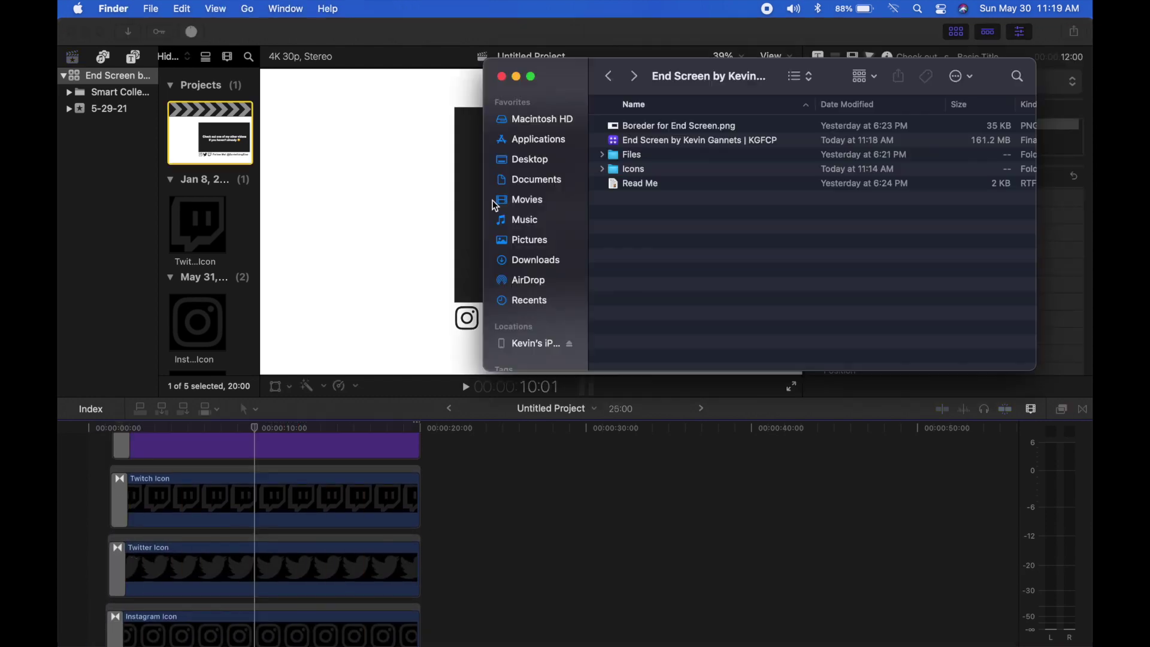
Insert TikTok Icon.png from the Icons folder in Finder at the start of the Twitch Icon storyline
{"action": "mouse_move", "coordinate": [424, 644]}
{"action": "left_click", "coordinate": [478, 506]}
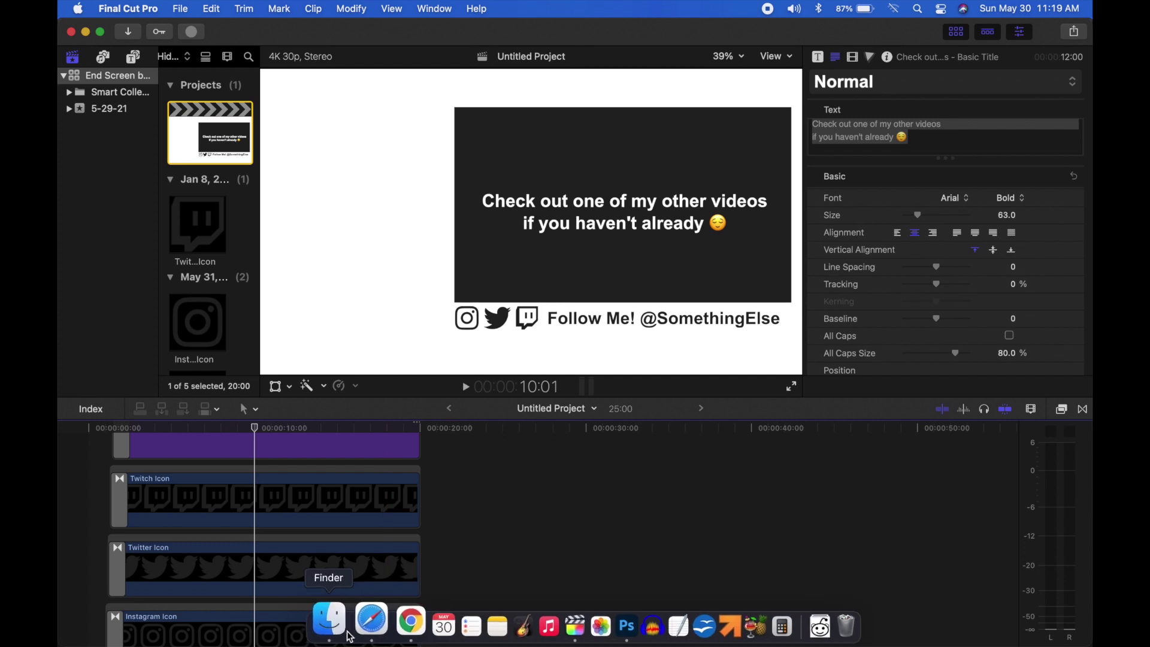
{"action": "left_click", "coordinate": [329, 638]}
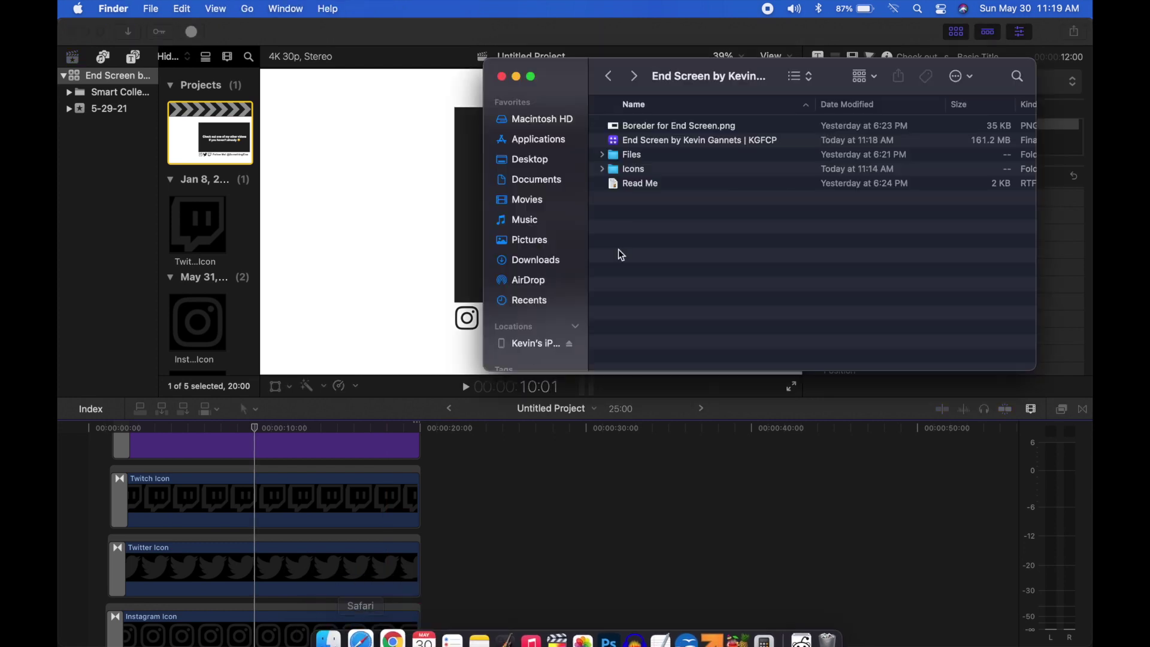
{"action": "double_click", "coordinate": [668, 173]}
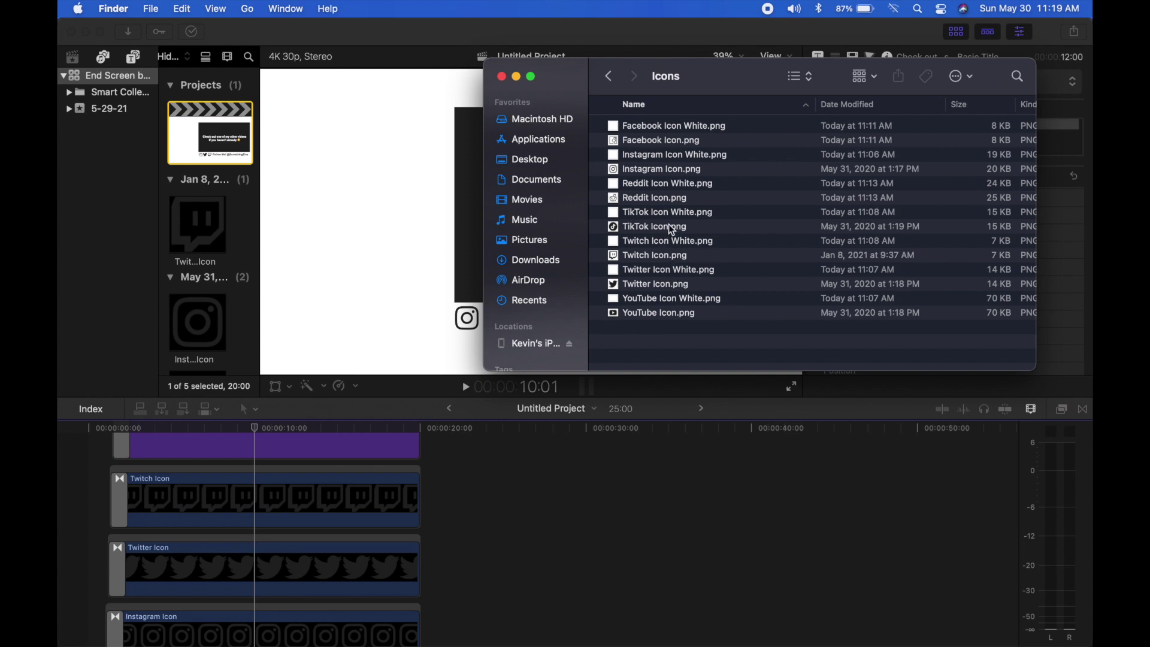
{"action": "left_click_drag", "start_coordinate": [651, 231], "coordinate": [142, 491]}
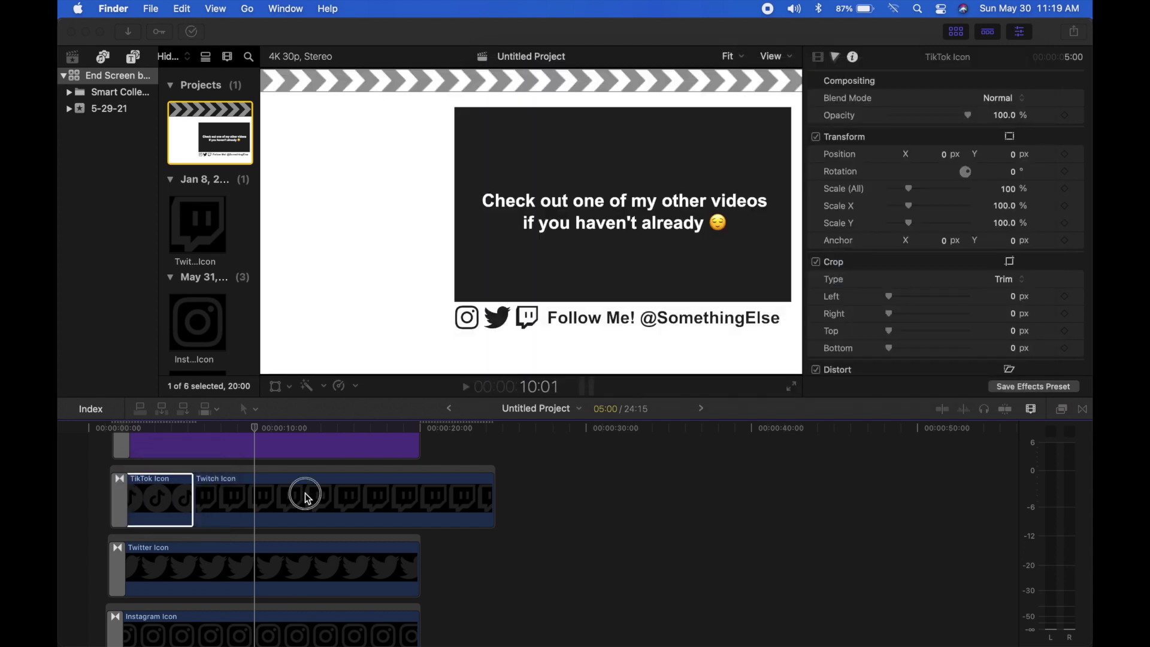
Copy the Twitch Icon clip and delete it from the timeline
{"action": "left_click", "coordinate": [309, 497]}
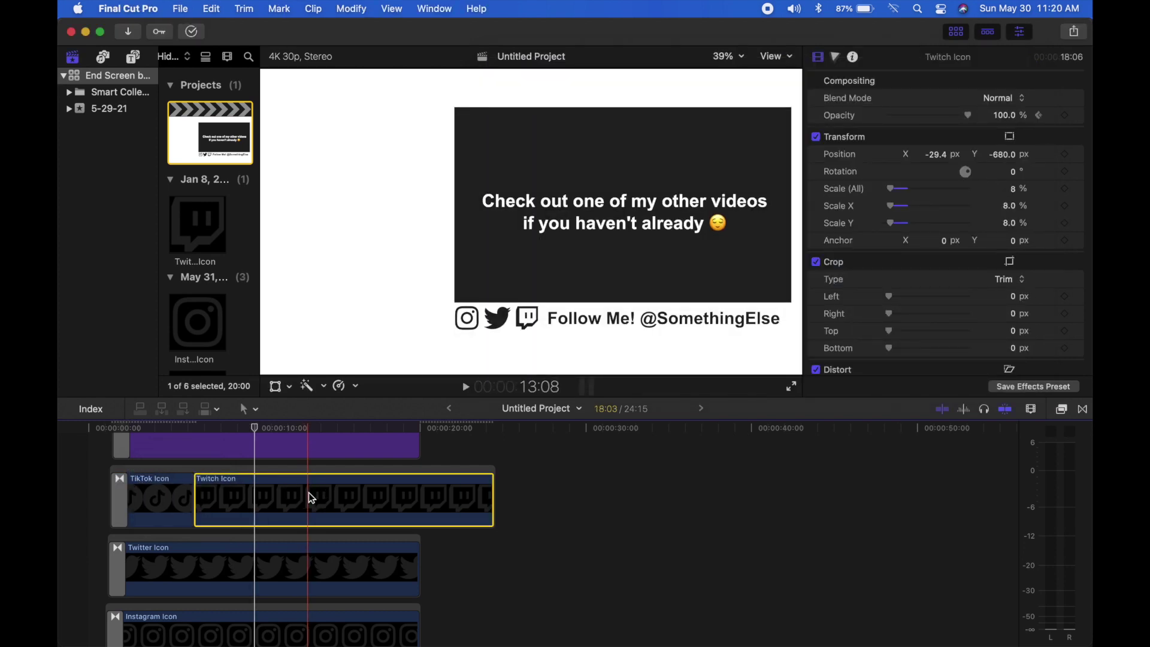
{"action": "key", "text": "super+c"}
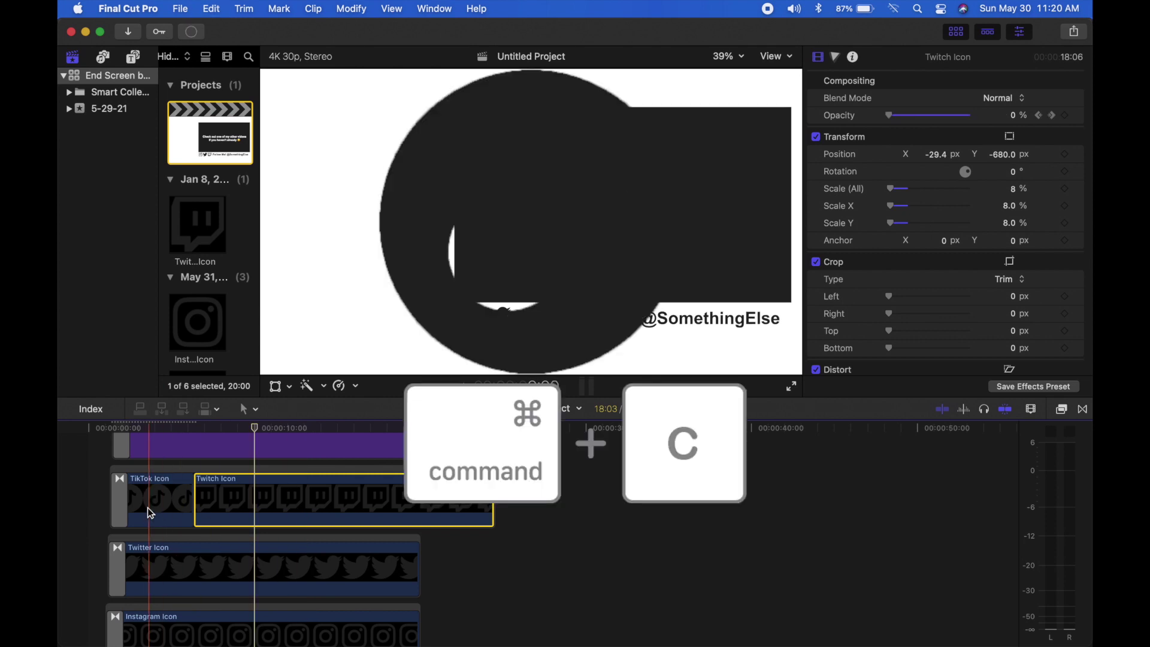
{"action": "key", "text": "Delete"}
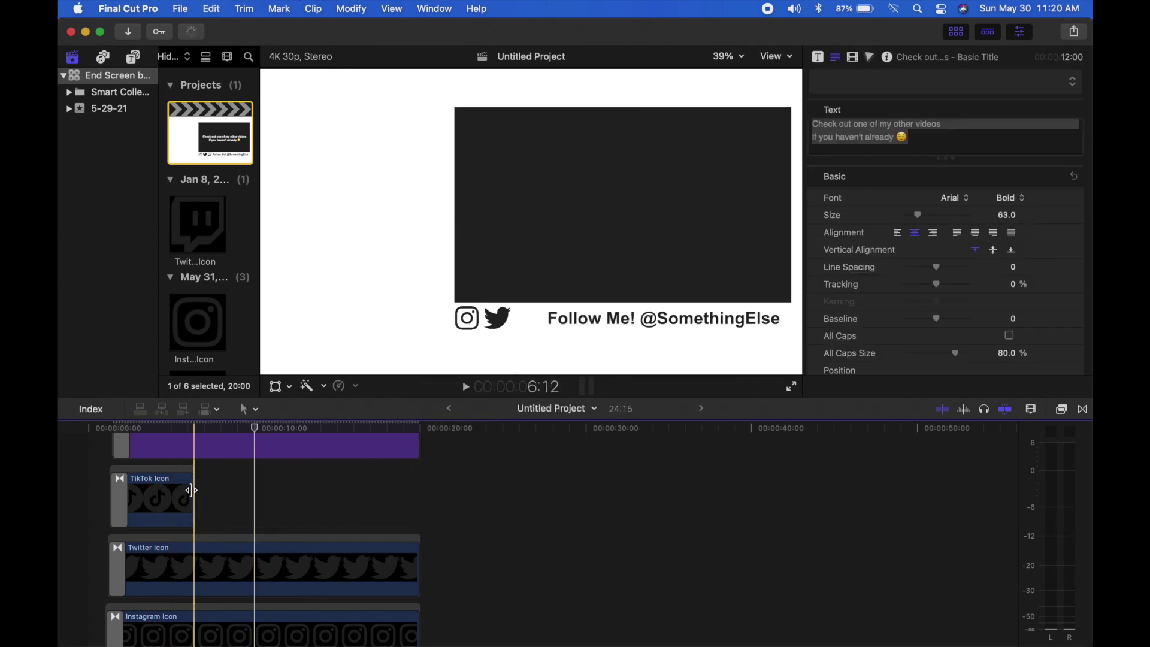
Extend the TikTok Icon clip to the end of the clips around it and paste the copied Twitch clip's effects onto it
{"action": "left_click_drag", "start_coordinate": [192, 490], "coordinate": [418, 484]}
{"action": "left_click", "coordinate": [225, 493]}
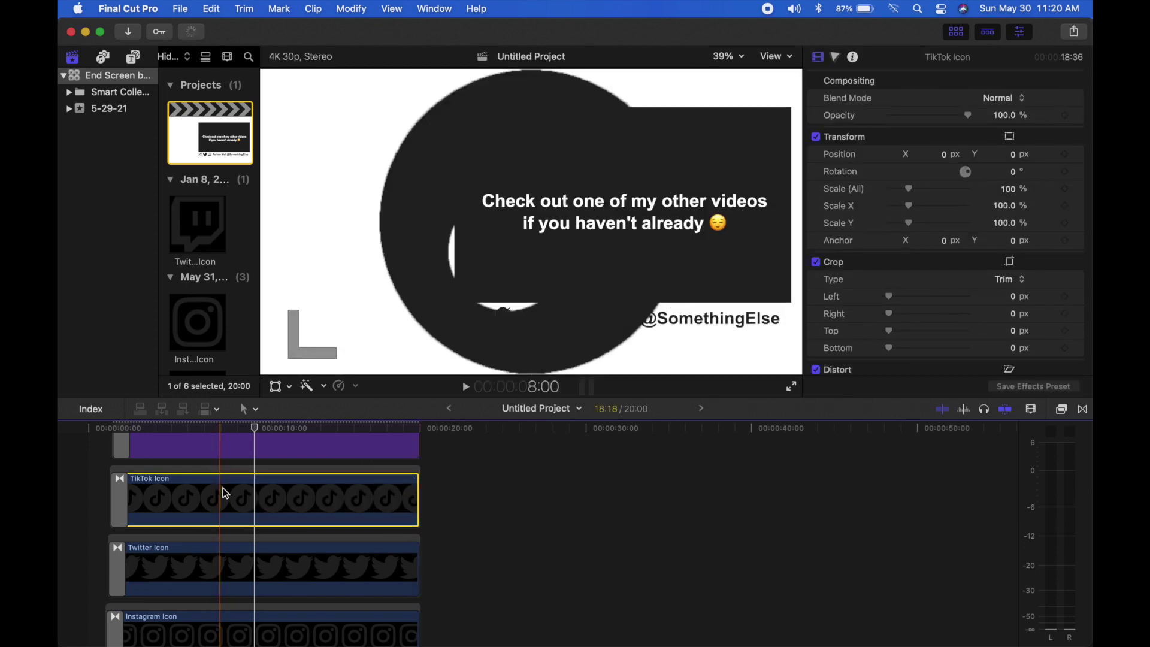
{"action": "key", "text": "alt+super+v"}
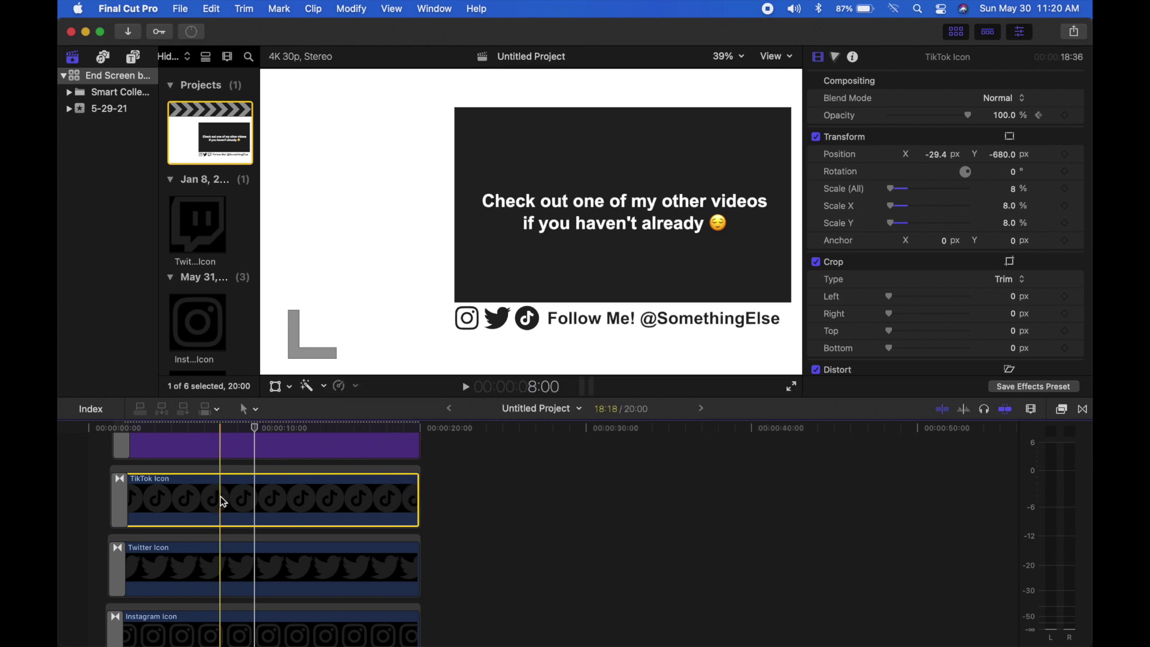
Add KGV Movie BG 2021.mov from the Movies folder beneath the White 4k clip and trim it to 20 seconds
{"action": "scroll", "coordinate": [223, 502], "scroll_direction": "down", "scroll_amount": 3}
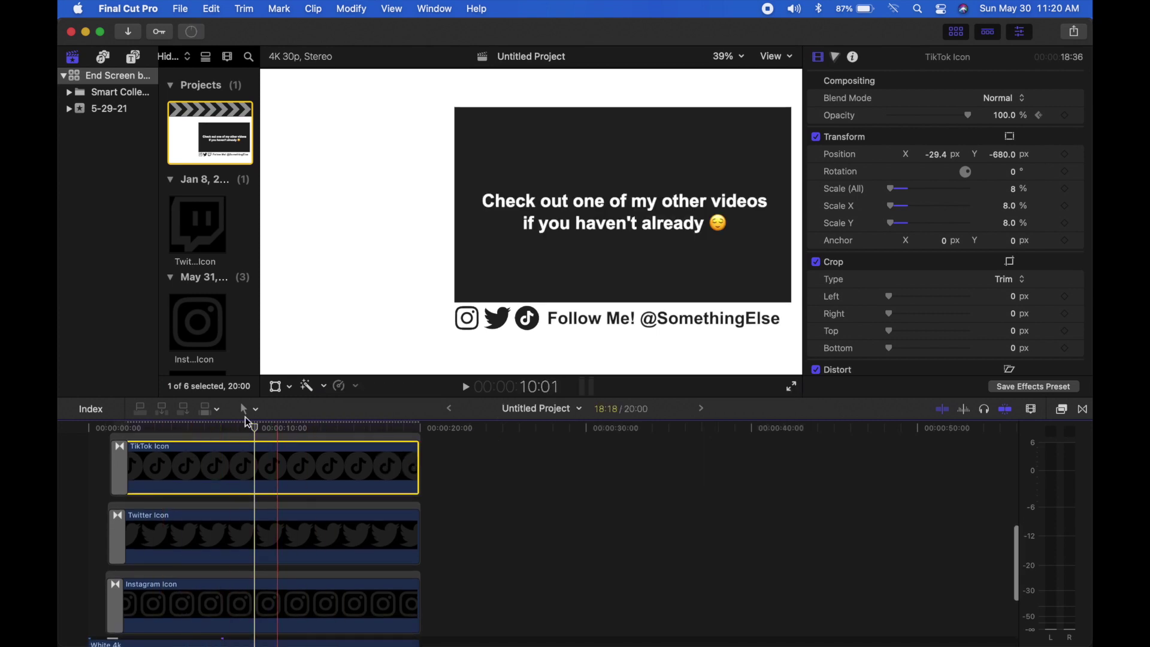
{"action": "scroll", "coordinate": [173, 521], "scroll_direction": "up", "scroll_amount": 3}
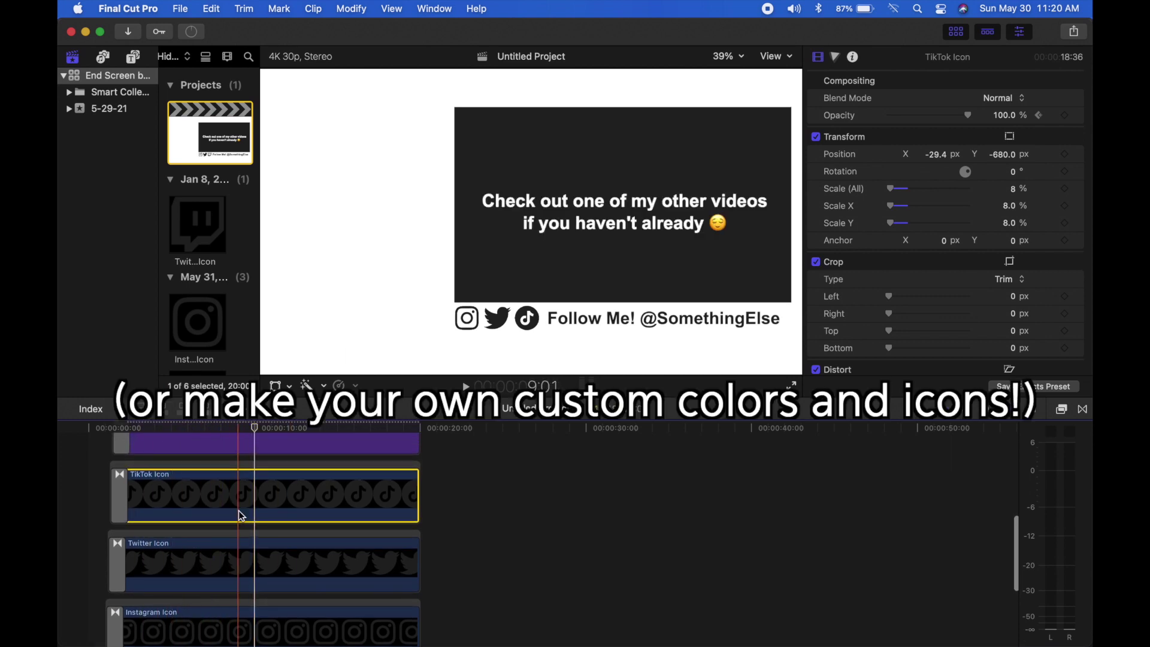
{"action": "scroll", "coordinate": [238, 510], "scroll_direction": "down", "scroll_amount": 10}
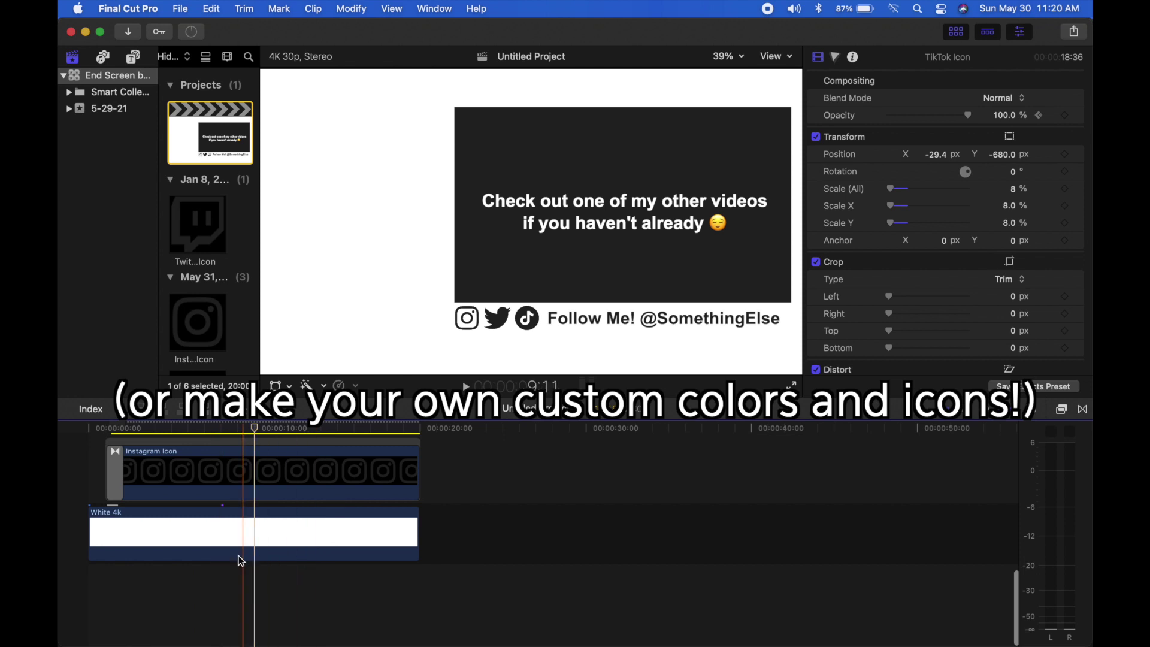
{"action": "scroll", "coordinate": [225, 557], "scroll_direction": "up", "scroll_amount": 3}
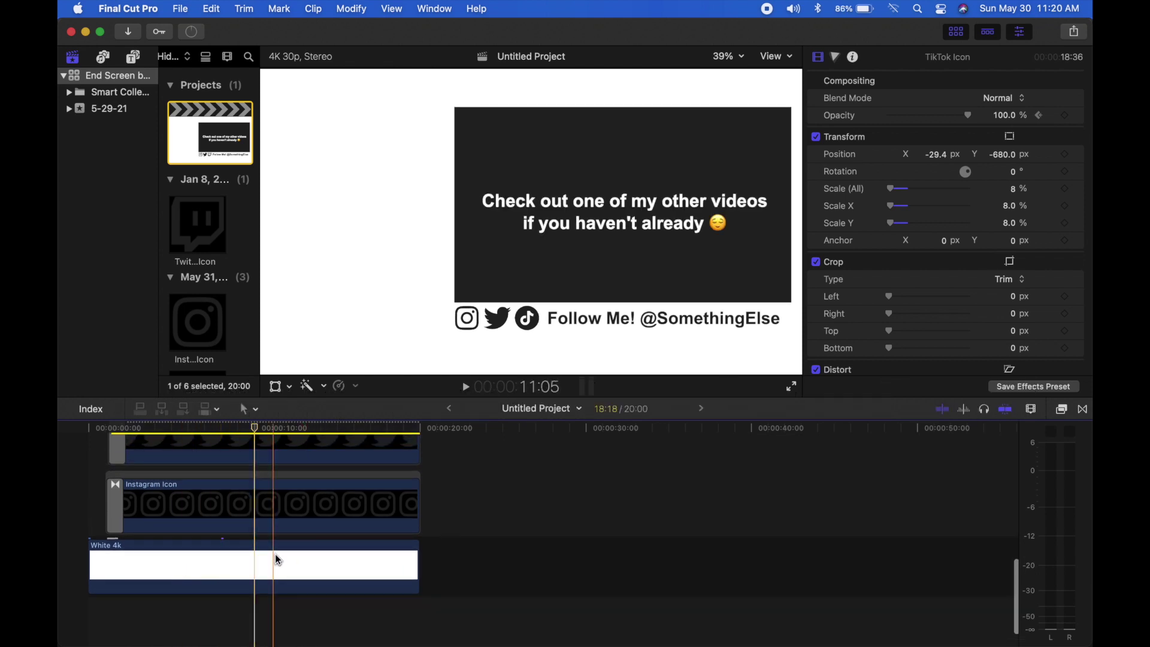
{"action": "left_click", "coordinate": [280, 429]}
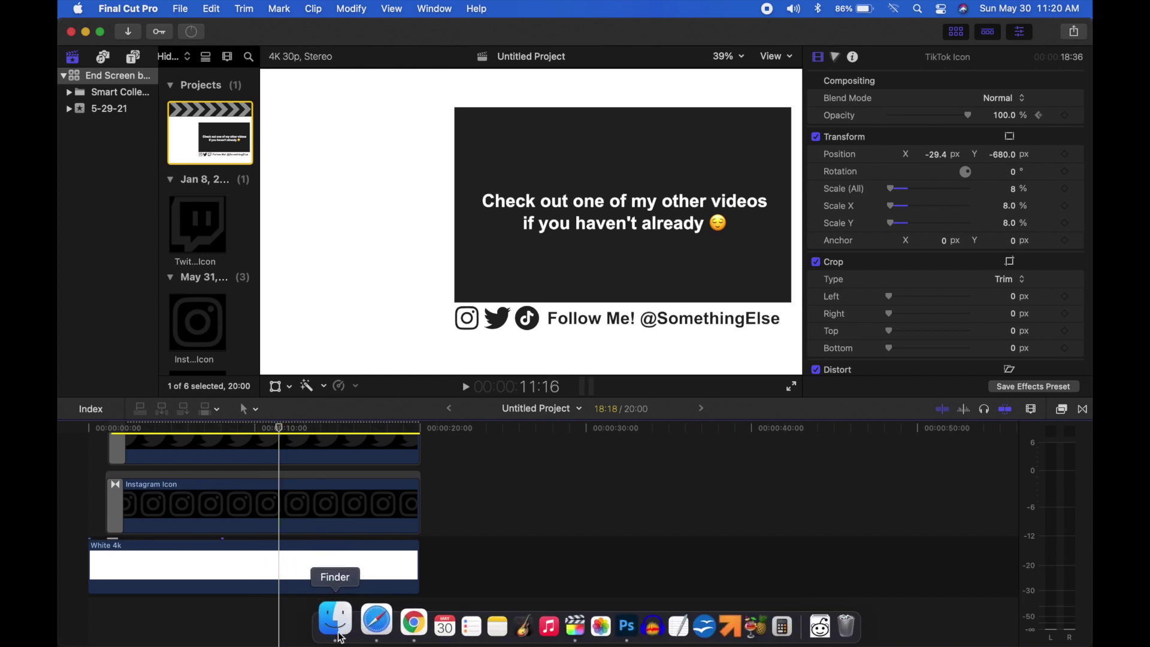
{"action": "left_click", "coordinate": [336, 621]}
{"action": "left_click", "coordinate": [524, 200]}
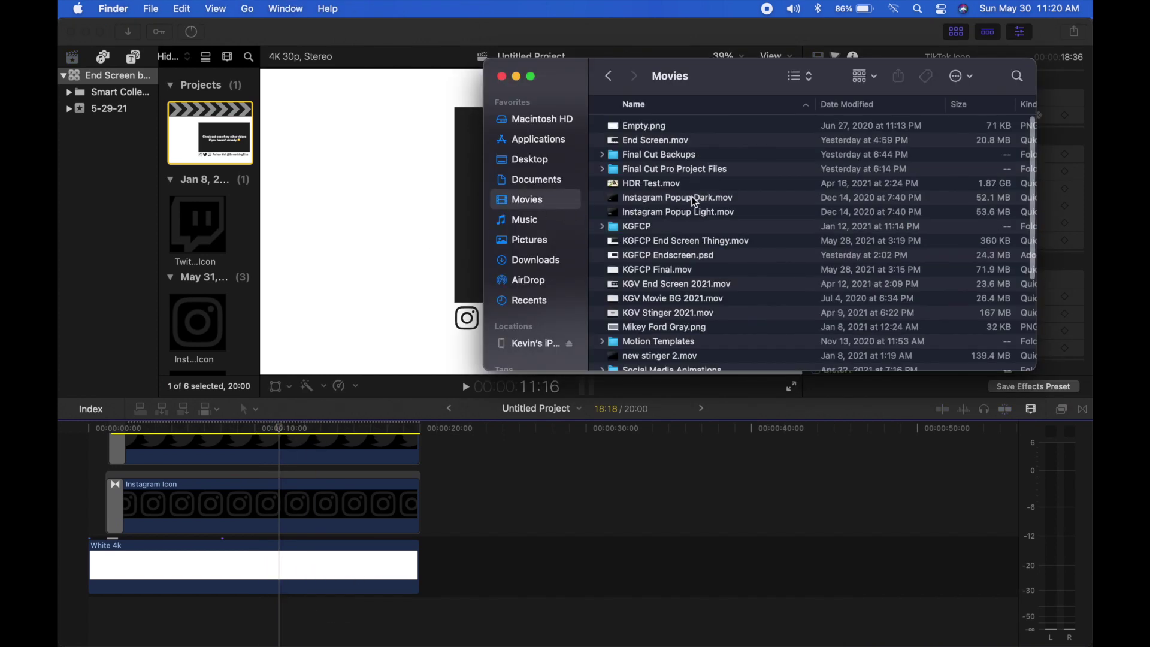
{"action": "scroll", "coordinate": [652, 280], "scroll_direction": "down", "scroll_amount": 2}
{"action": "scroll", "coordinate": [657, 286], "scroll_direction": "down", "scroll_amount": 2}
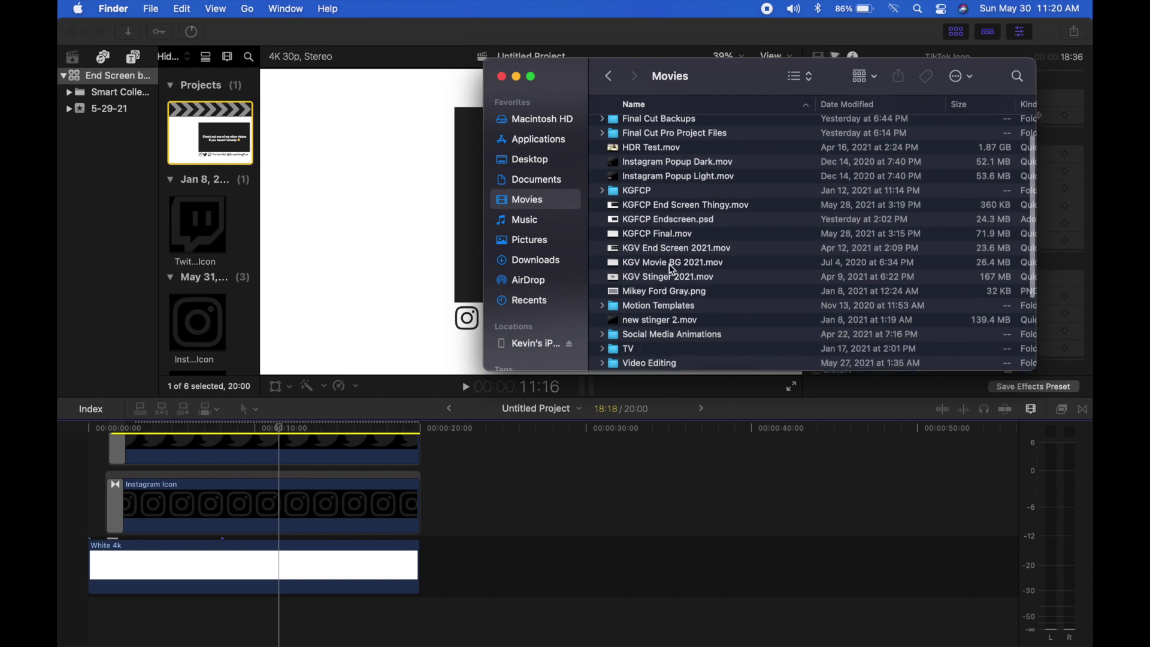
{"action": "left_click_drag", "start_coordinate": [670, 264], "coordinate": [96, 617]}
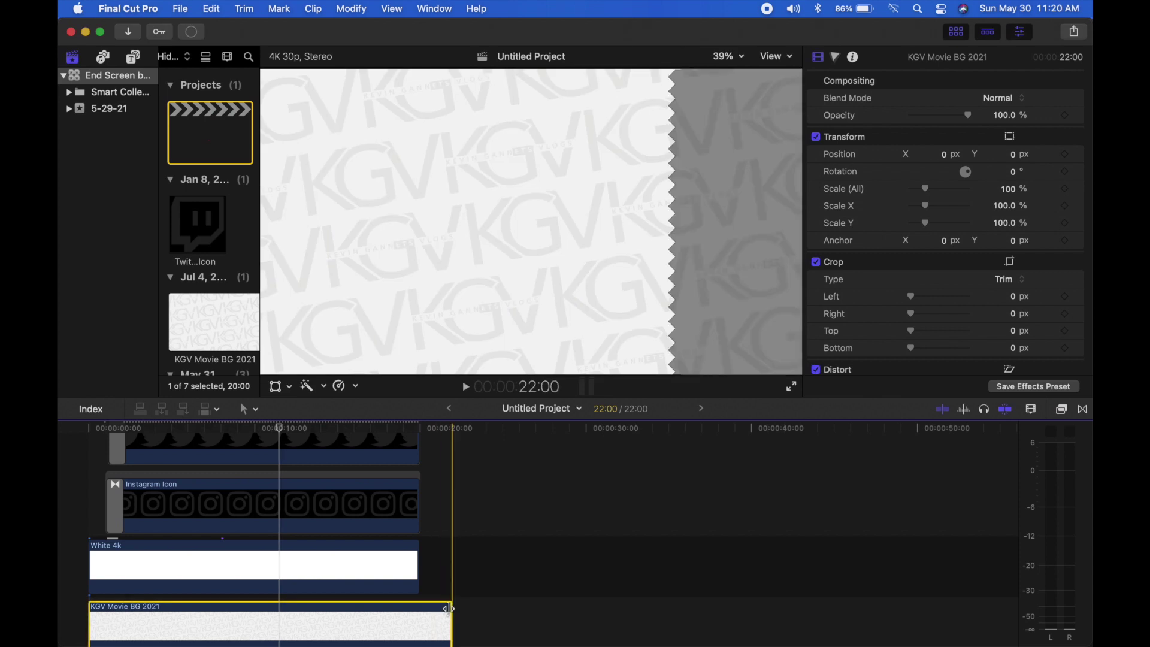
{"action": "left_click_drag", "start_coordinate": [448, 609], "coordinate": [418, 608]}
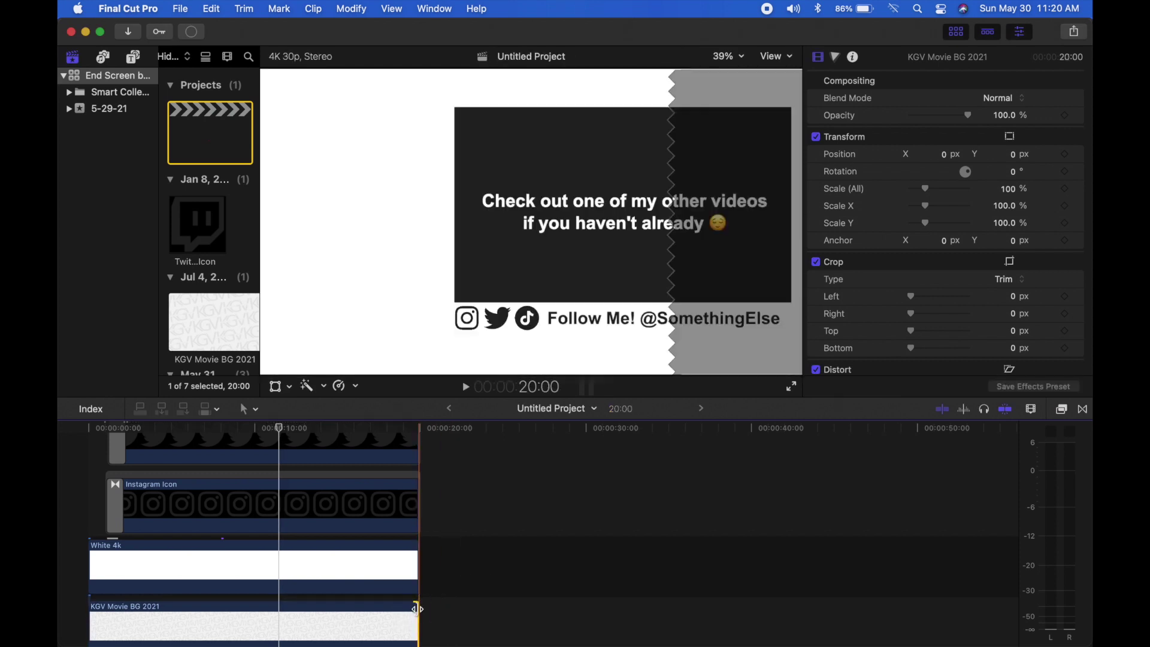
Disable the White 4k background clip to reveal the custom background beneath it
{"action": "left_click", "coordinate": [204, 563]}
{"action": "key", "text": "v"}
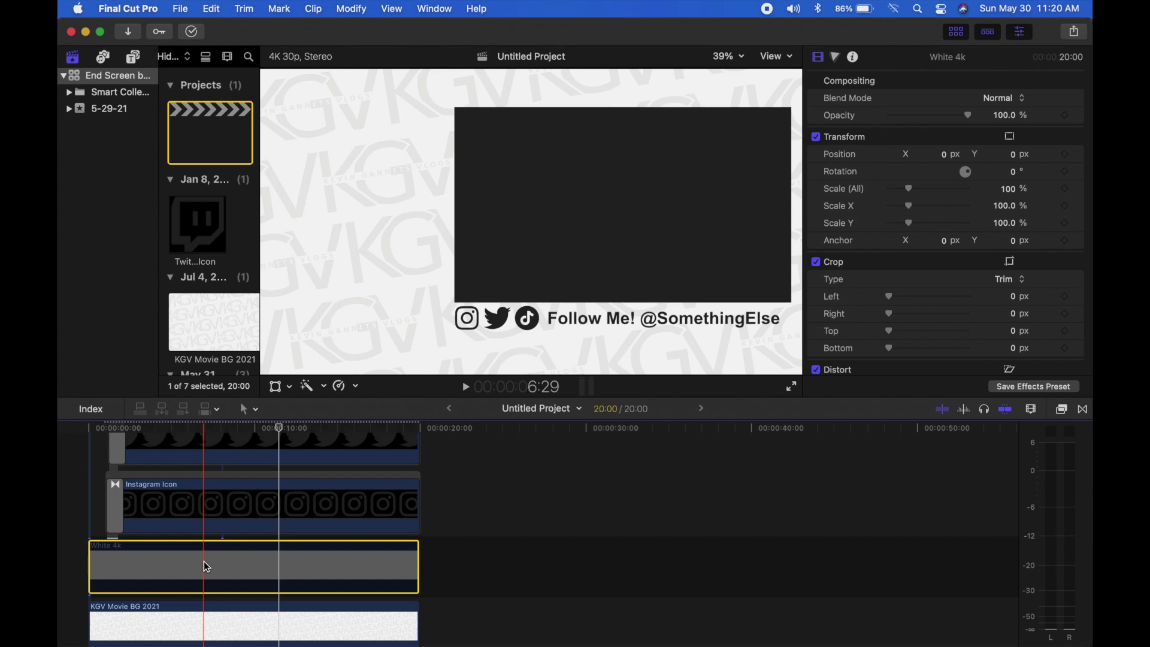
Disable the KGV Movie BG 2021 clip and enable the White 4k clip again
{"action": "left_click", "coordinate": [289, 603]}
{"action": "key", "text": "v"}
{"action": "left_click", "coordinate": [284, 572]}
{"action": "key", "text": "v"}
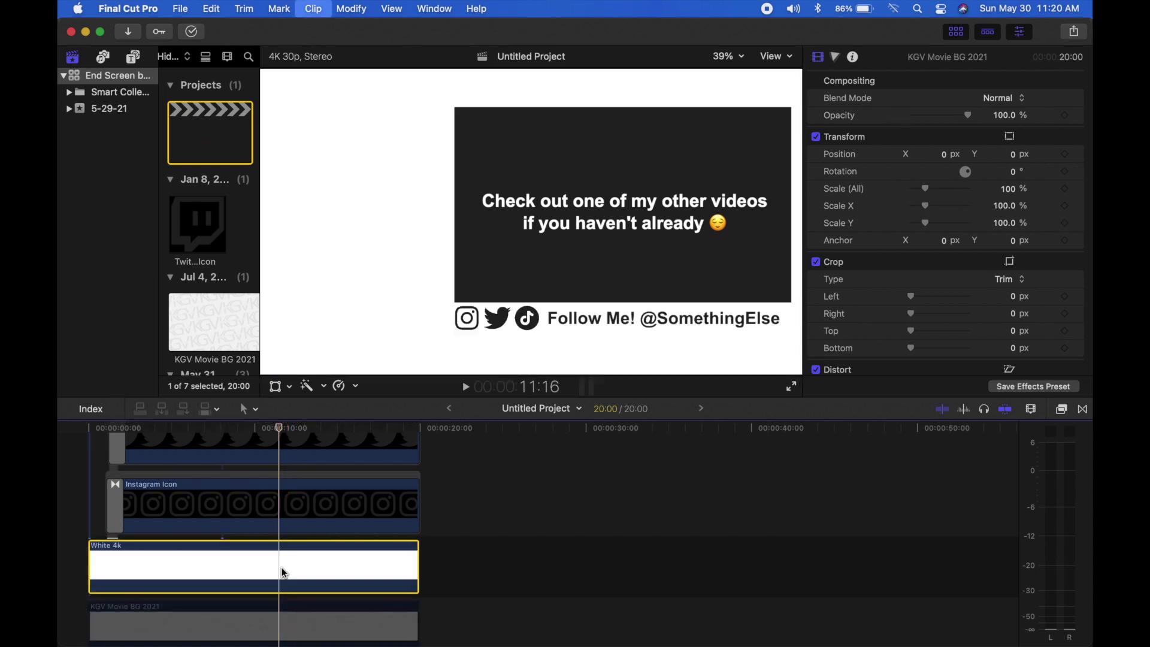
Delete the disabled KGV Movie BG 2021 clip beneath the White 4k clip
{"action": "left_click", "coordinate": [293, 615]}
{"action": "key", "text": "BackSpace"}
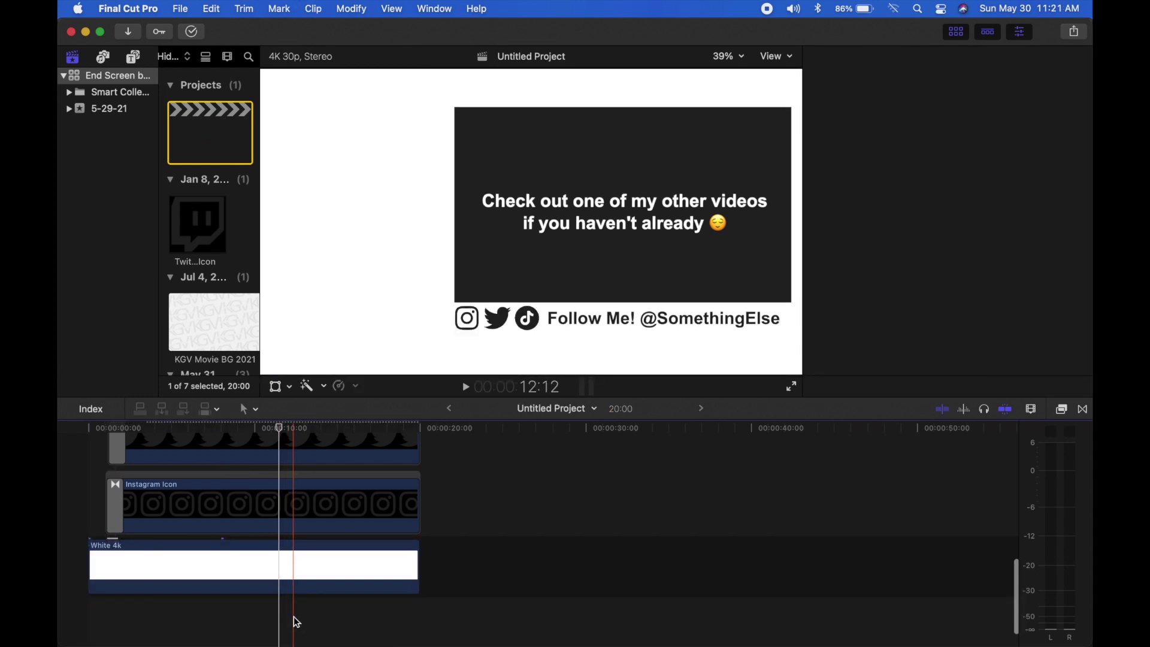
Try the Negative effect on the White 4k and Instagram Icon clips, undo it, and close the effects browser
{"action": "left_click", "coordinate": [239, 563]}
{"action": "left_click", "coordinate": [235, 428]}
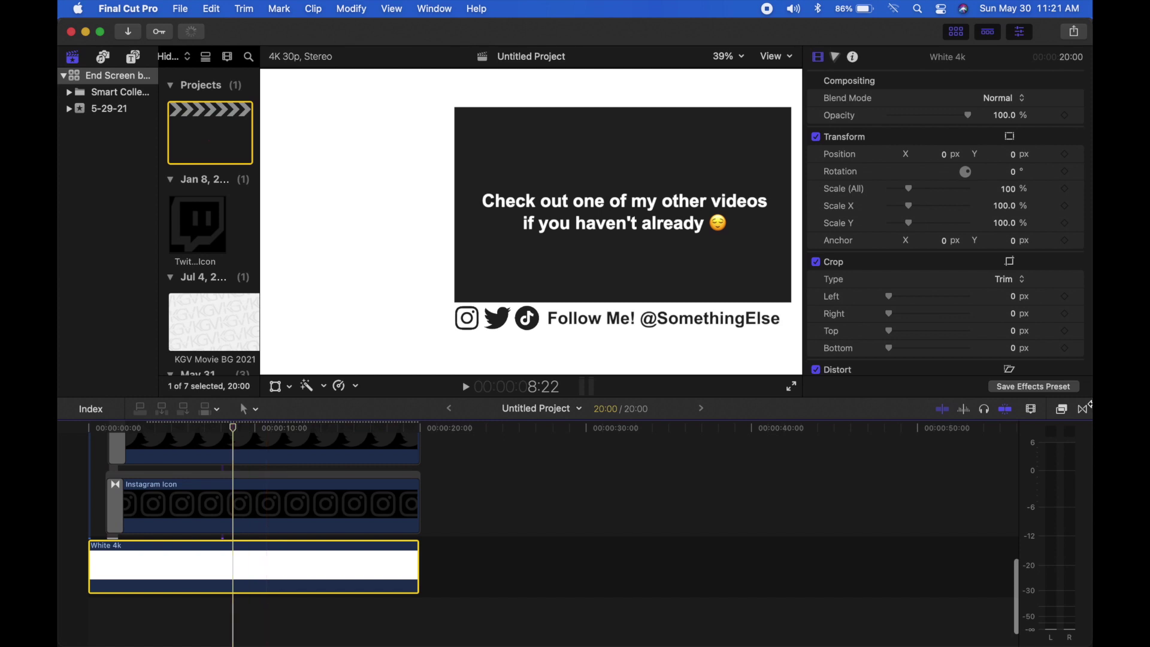
{"action": "left_click", "coordinate": [1062, 409]}
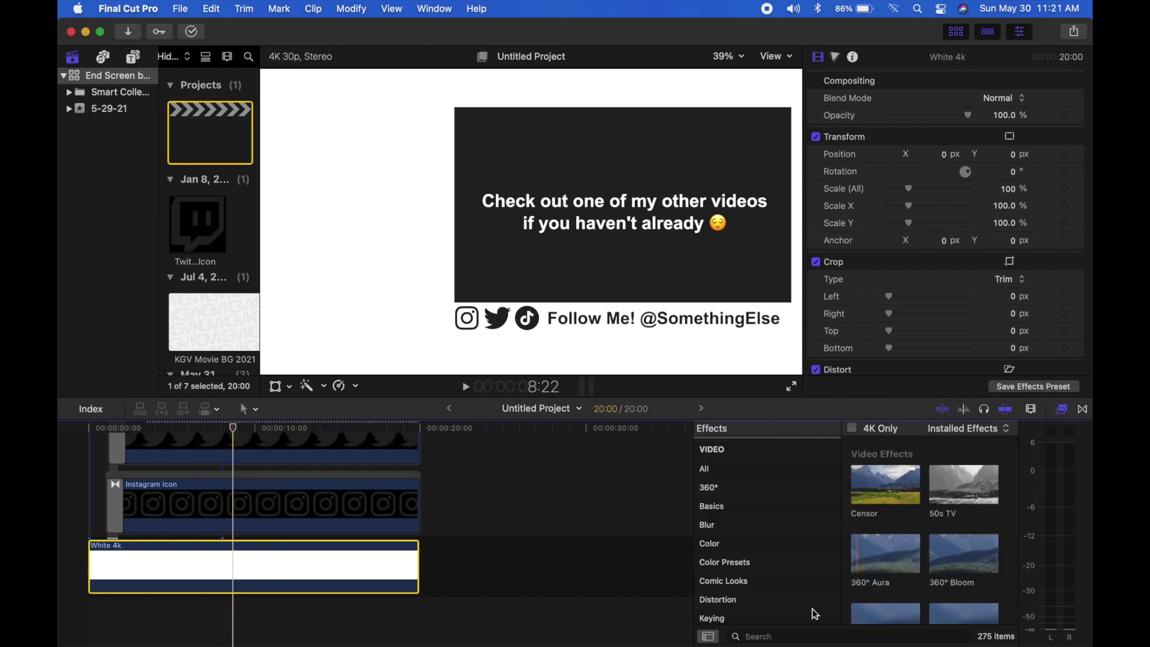
{"action": "left_click", "coordinate": [794, 636]}
{"action": "type", "text": "nega"}
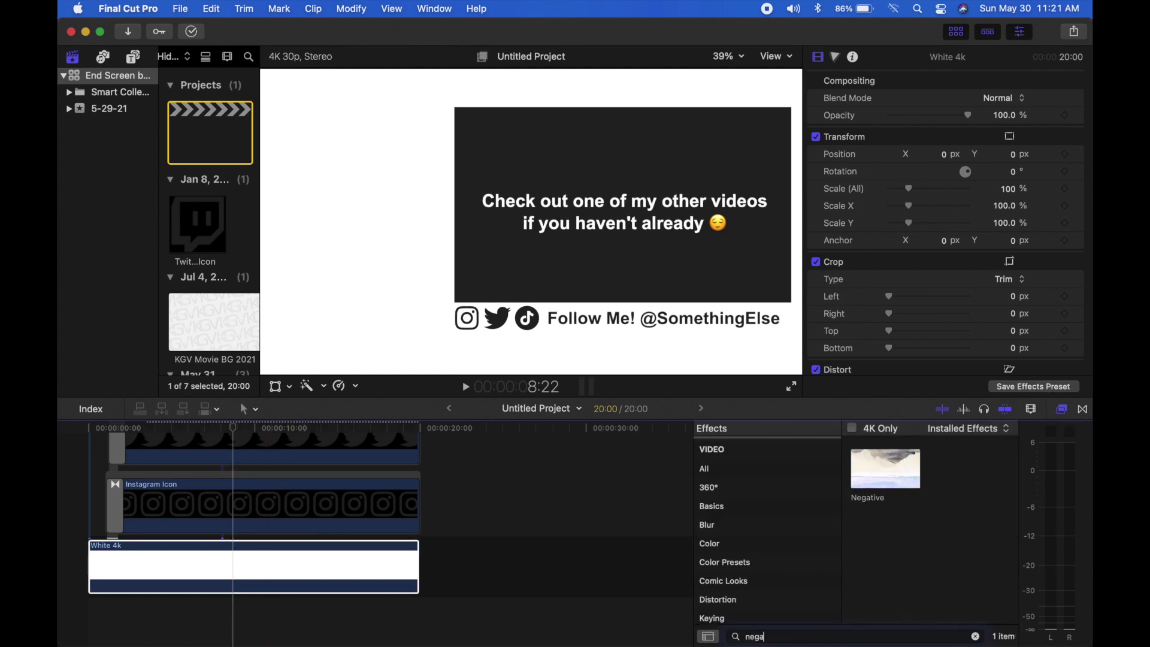
{"action": "left_click_drag", "start_coordinate": [899, 478], "coordinate": [248, 577]}
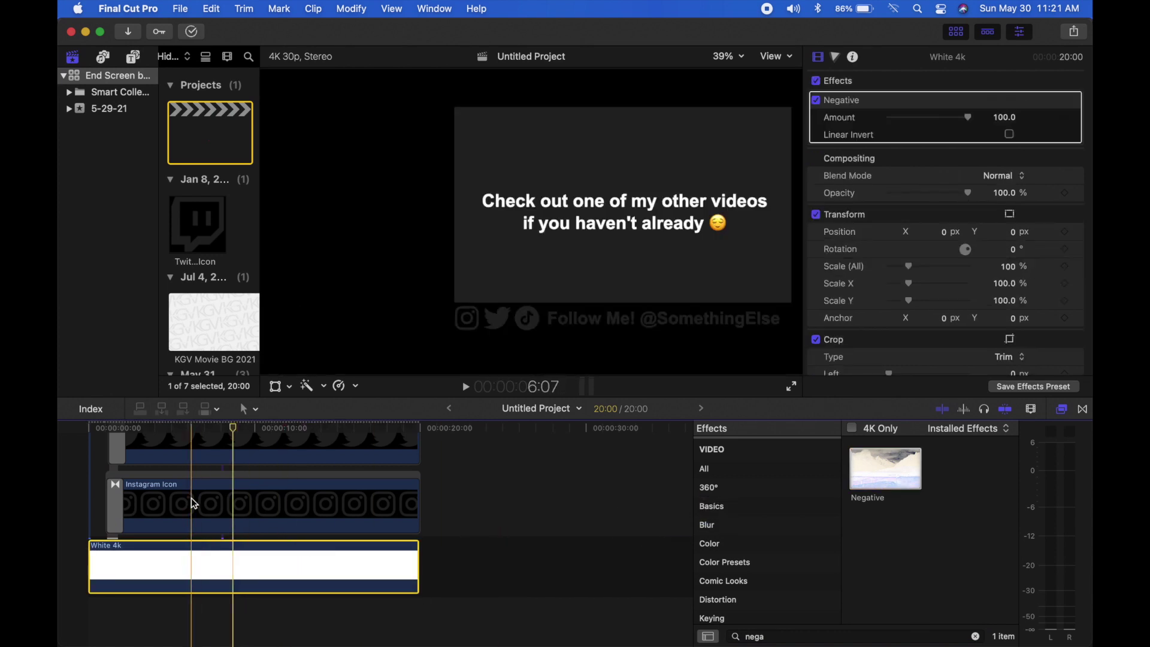
{"action": "left_click_drag", "start_coordinate": [886, 464], "coordinate": [254, 489]}
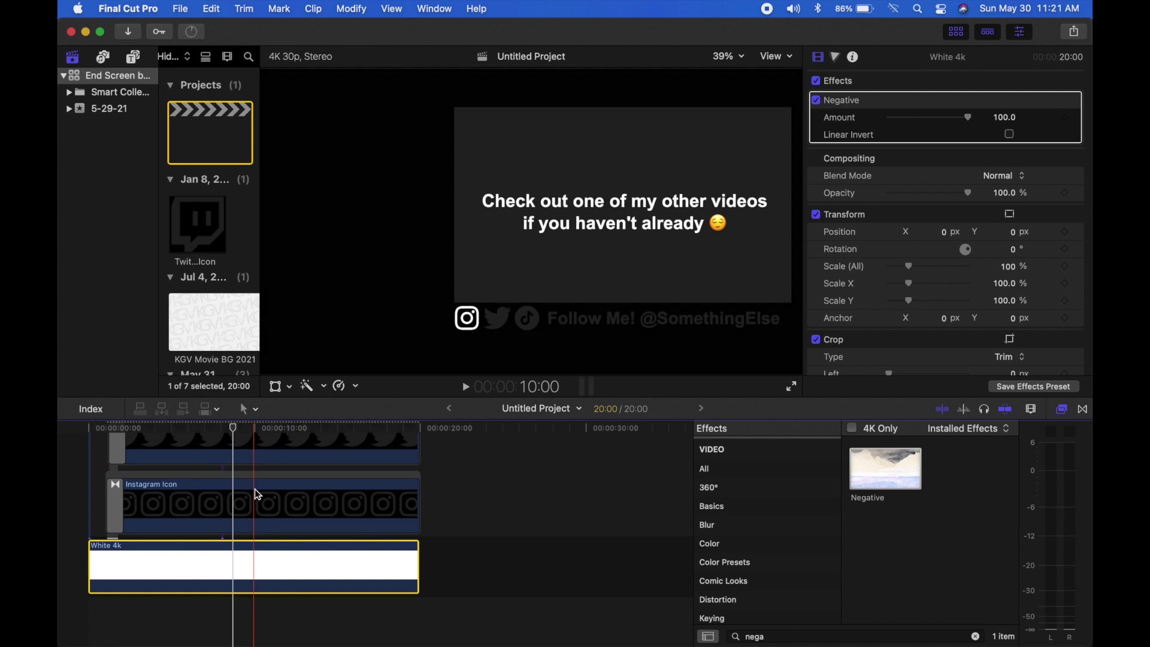
{"action": "key", "text": "super+z"}
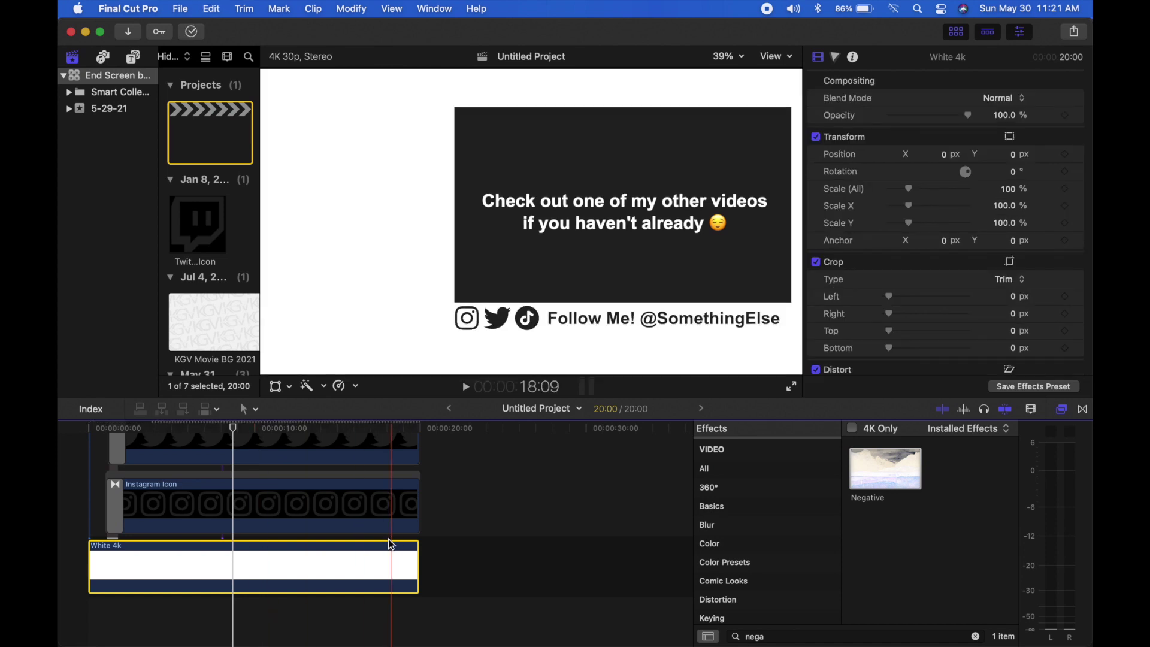
{"action": "left_click", "coordinate": [1064, 410]}
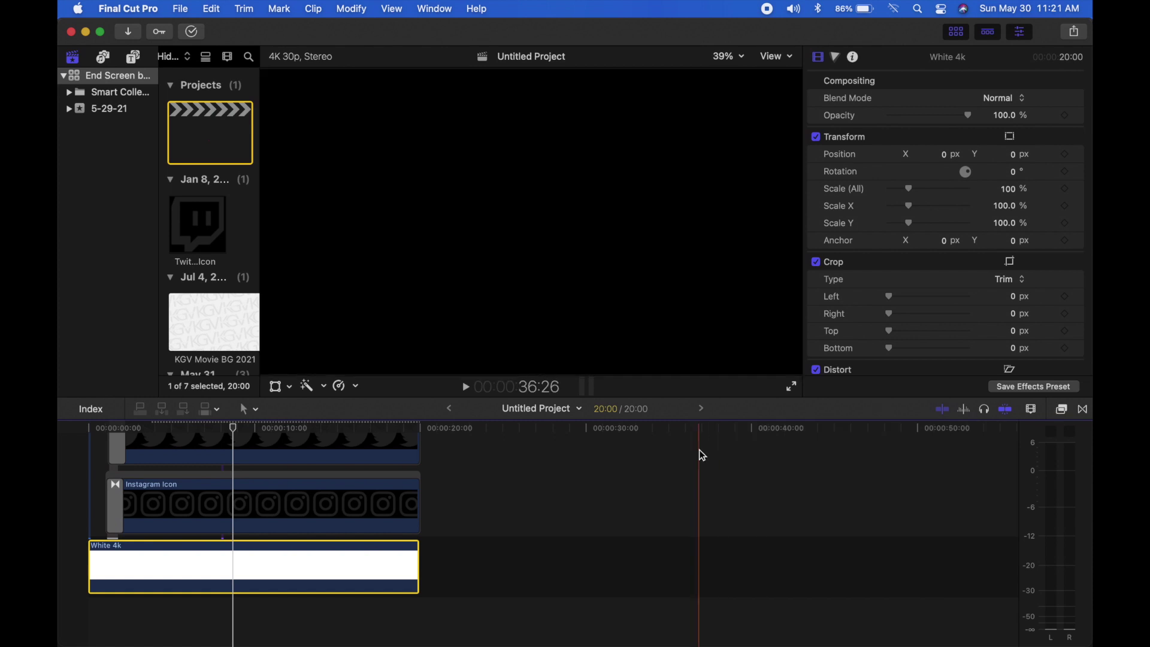
{"action": "scroll", "coordinate": [874, 267], "scroll_direction": "down", "scroll_amount": 1}
{"action": "scroll", "coordinate": [322, 473], "scroll_direction": "up", "scroll_amount": 10}
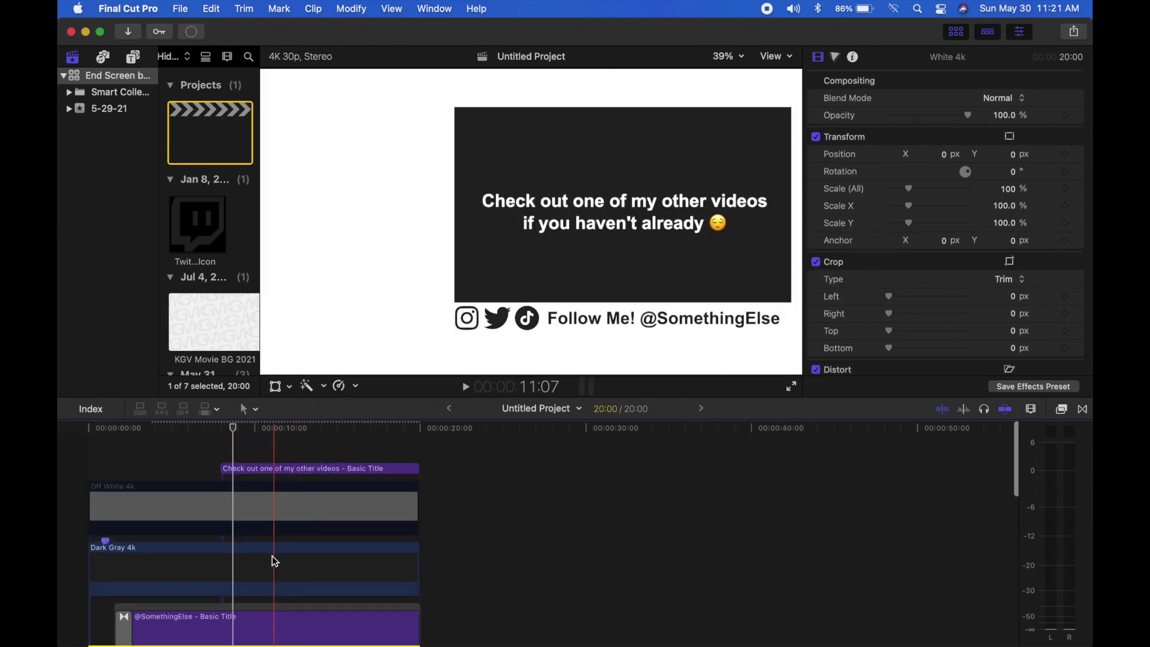
{"action": "scroll", "coordinate": [282, 487], "scroll_direction": "down", "scroll_amount": 3}
{"action": "left_click", "coordinate": [270, 572]}
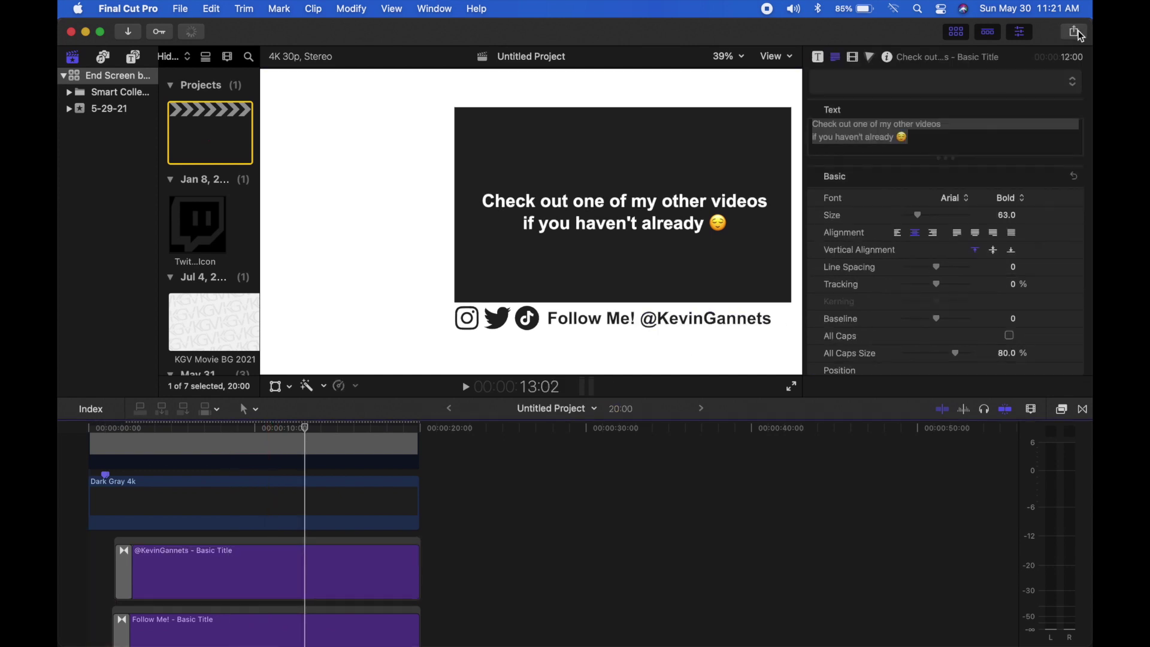
Start exporting the finished end screen project as a master file
{"action": "left_click", "coordinate": [1076, 33]}
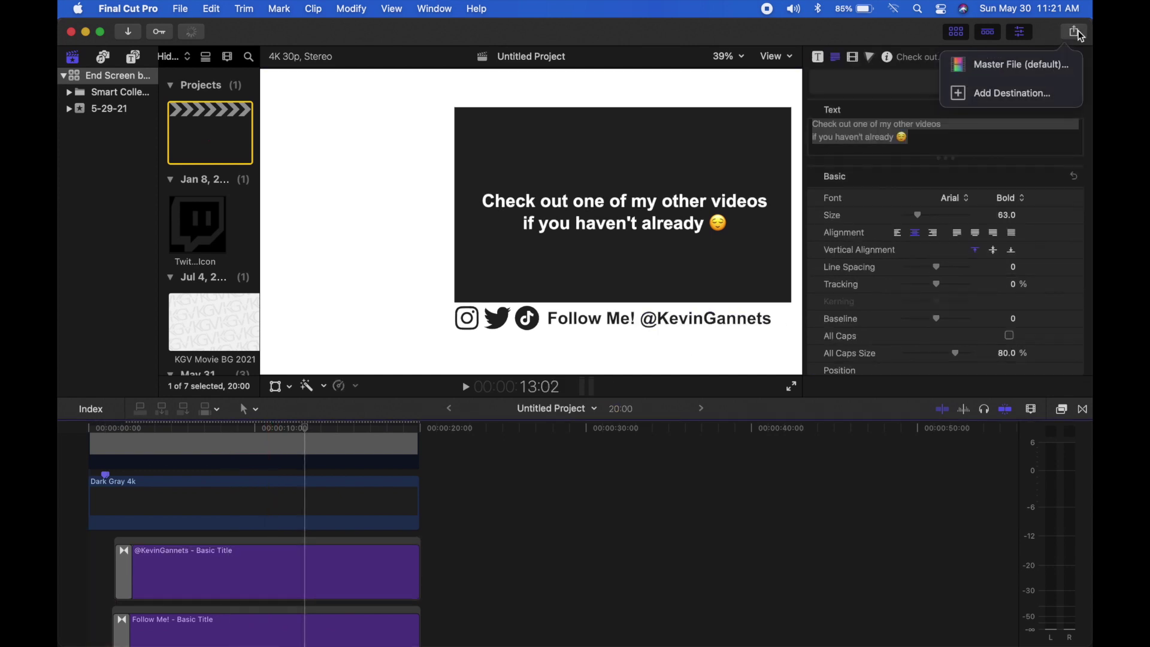
{"action": "left_click", "coordinate": [1038, 63]}
{"action": "left_click", "coordinate": [762, 403]}
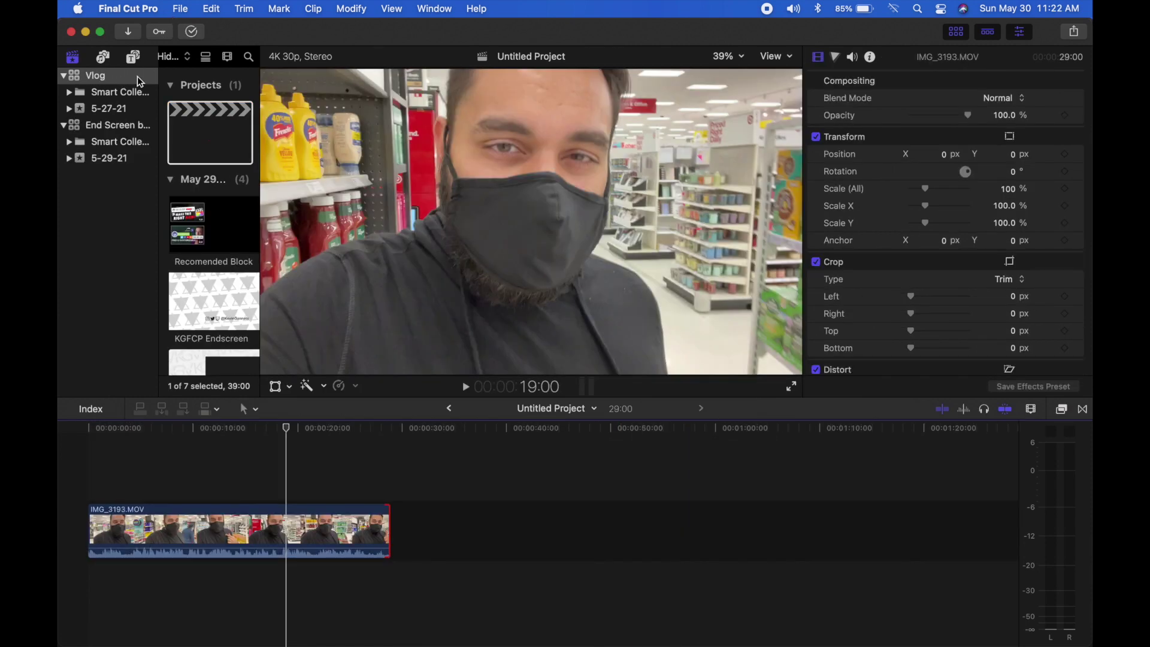
Append End Screen Final.mov from the Desktop folder after IMG_3193.MOV in the Vlog library's project
{"action": "left_click", "coordinate": [106, 77]}
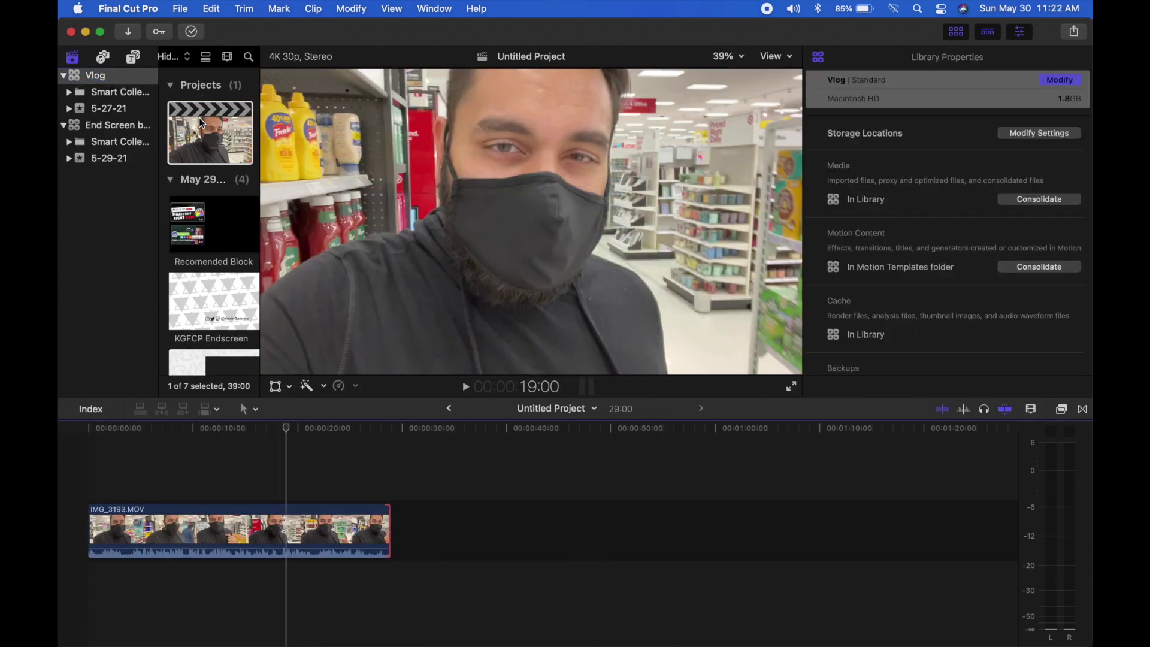
{"action": "left_click", "coordinate": [202, 123]}
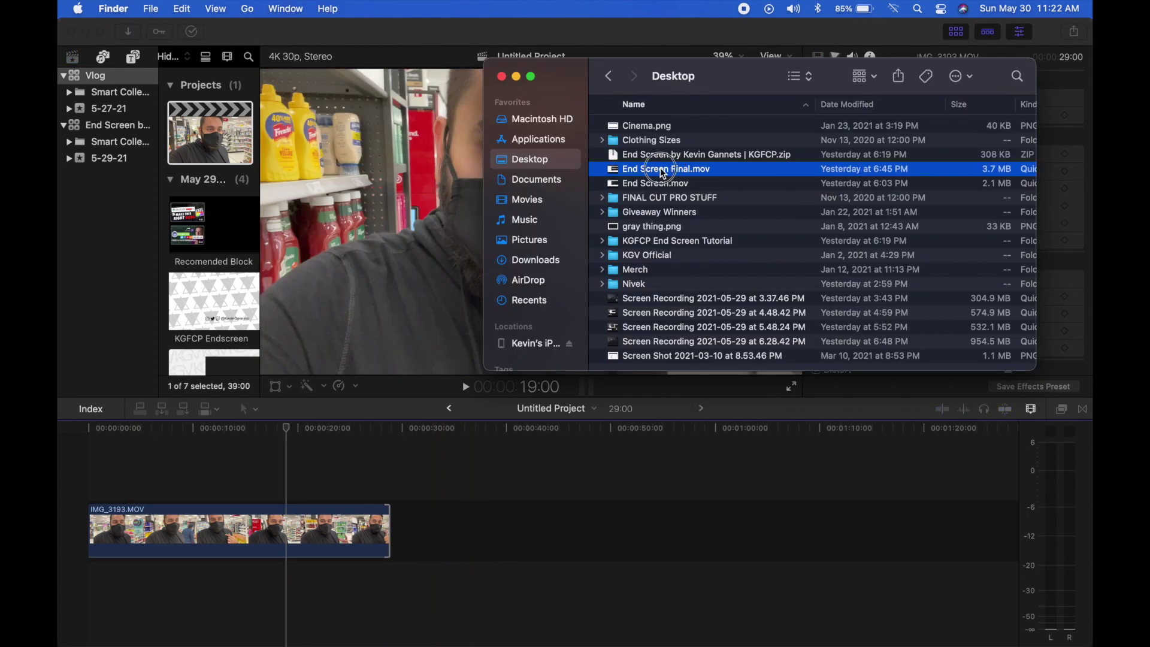
{"action": "left_click_drag", "start_coordinate": [663, 174], "coordinate": [420, 521]}
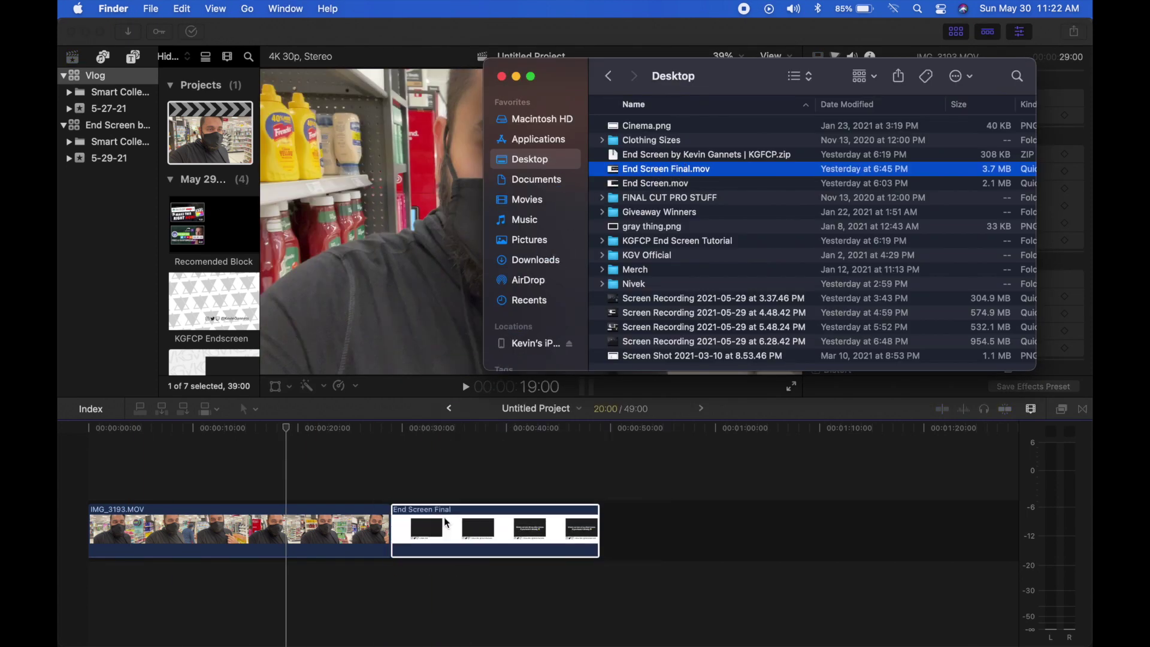
{"action": "left_click", "coordinate": [488, 428]}
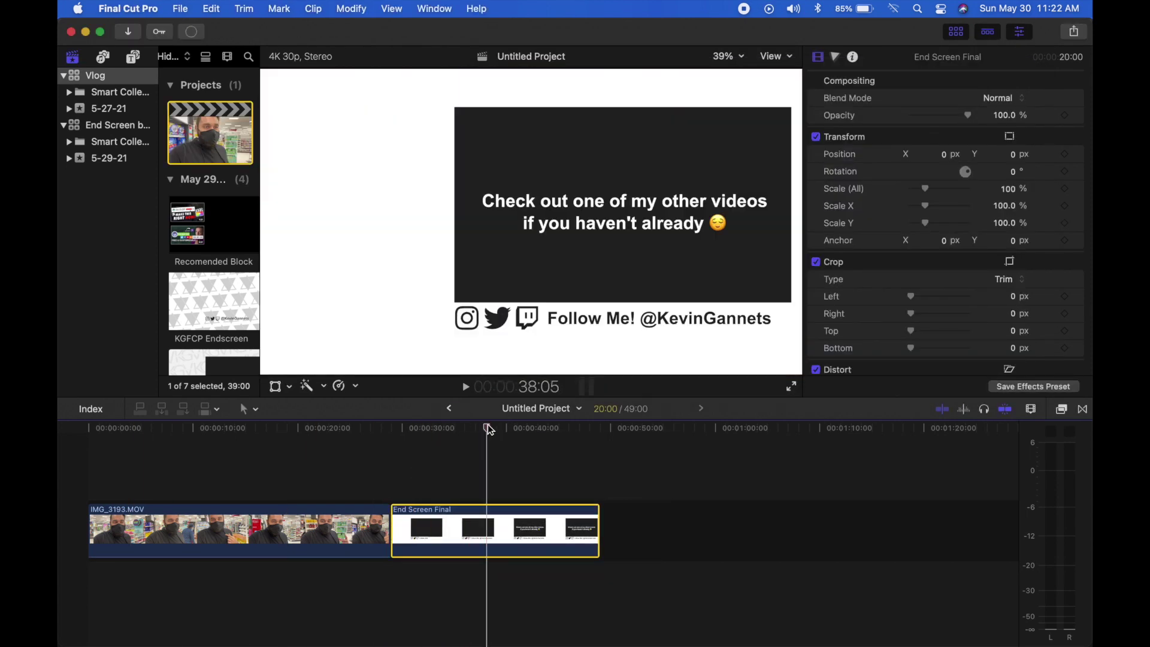
{"action": "left_click_drag", "start_coordinate": [490, 429], "coordinate": [497, 430]}
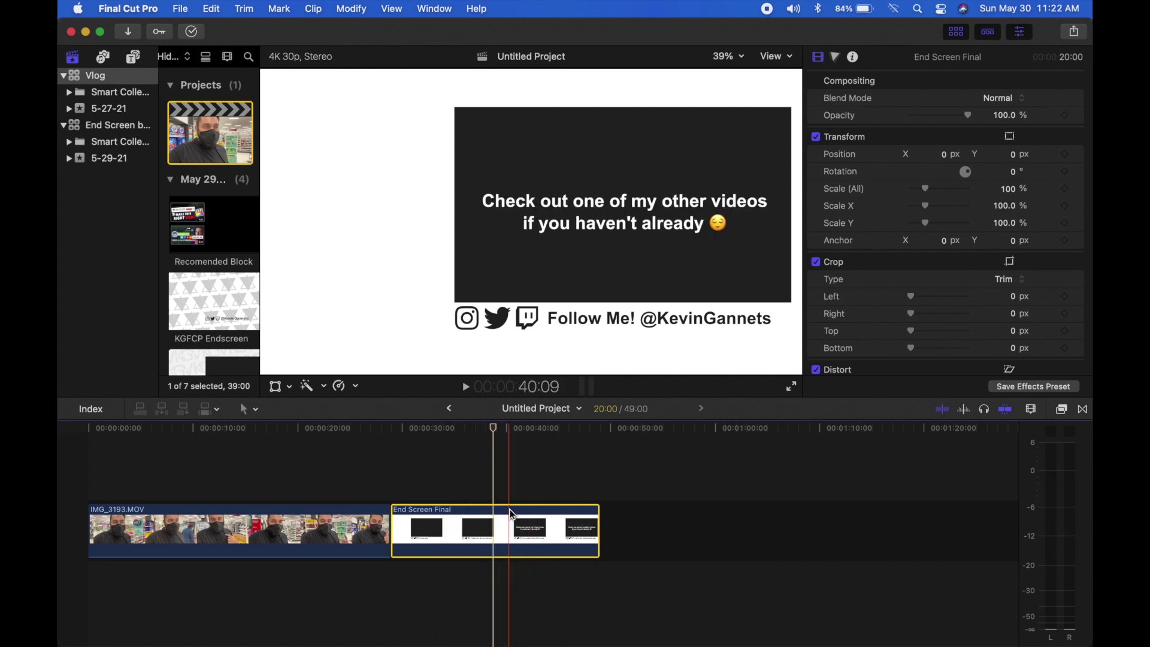
Connect End Screen Final beneath the last 20 seconds of IMG_3193.MOV and split IMG_3193.MOV at 9:00, where the end screen starts
{"action": "left_click_drag", "start_coordinate": [509, 528], "coordinate": [308, 584]}
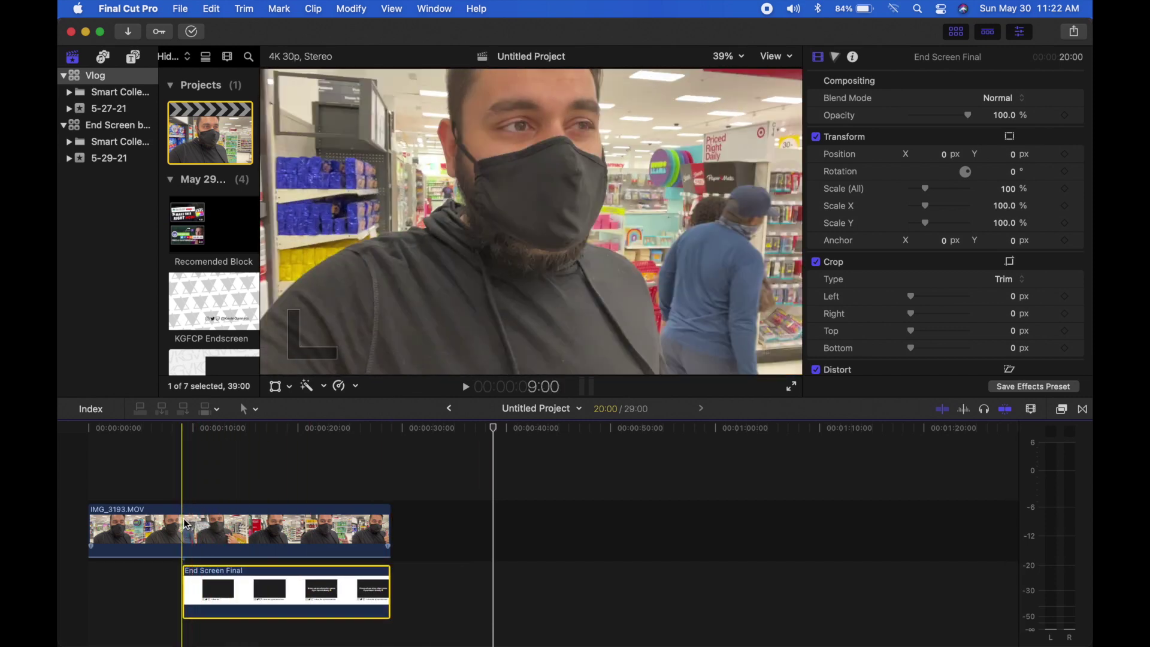
{"action": "left_click", "coordinate": [184, 530]}
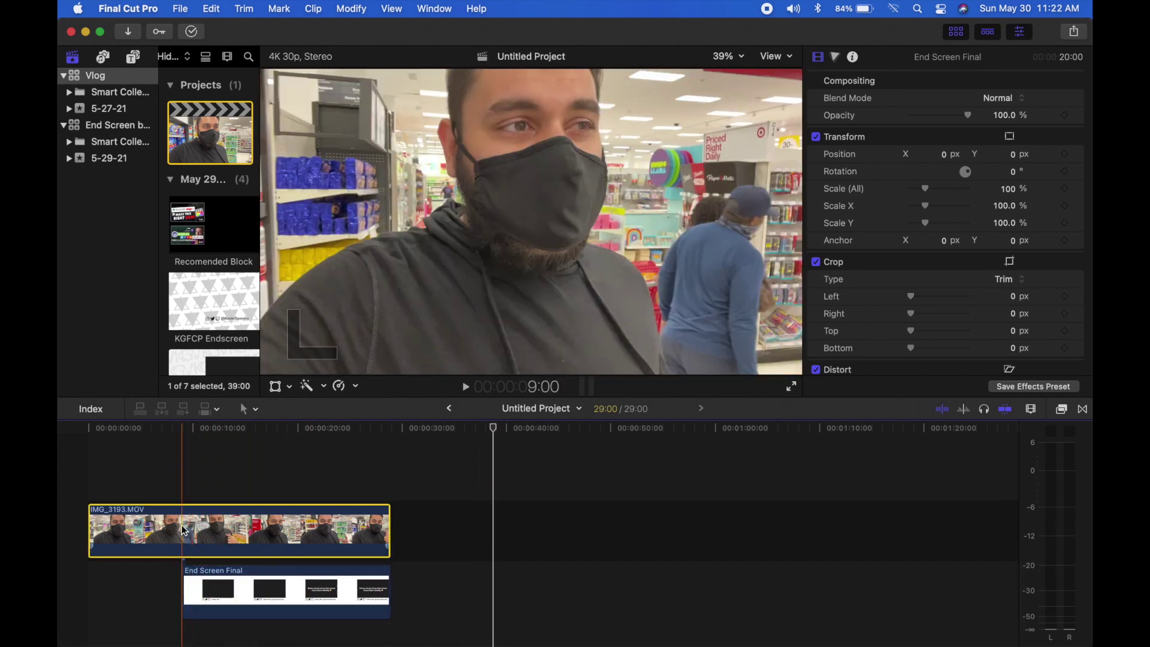
{"action": "key", "text": "super+b"}
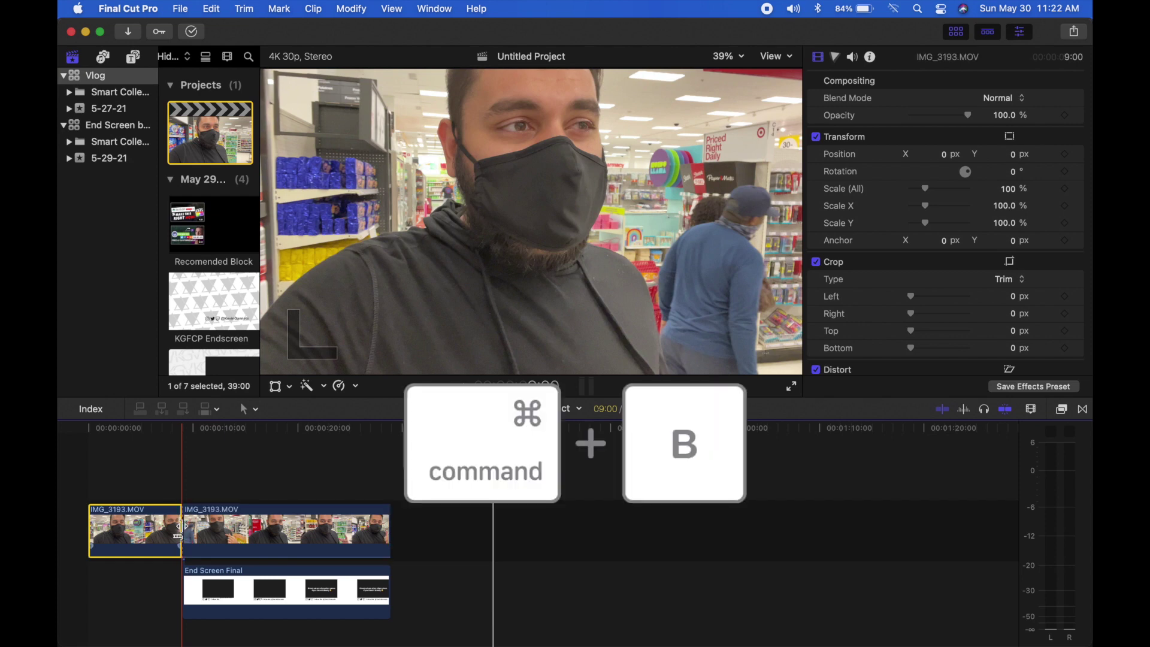
{"action": "left_click", "coordinate": [230, 572]}
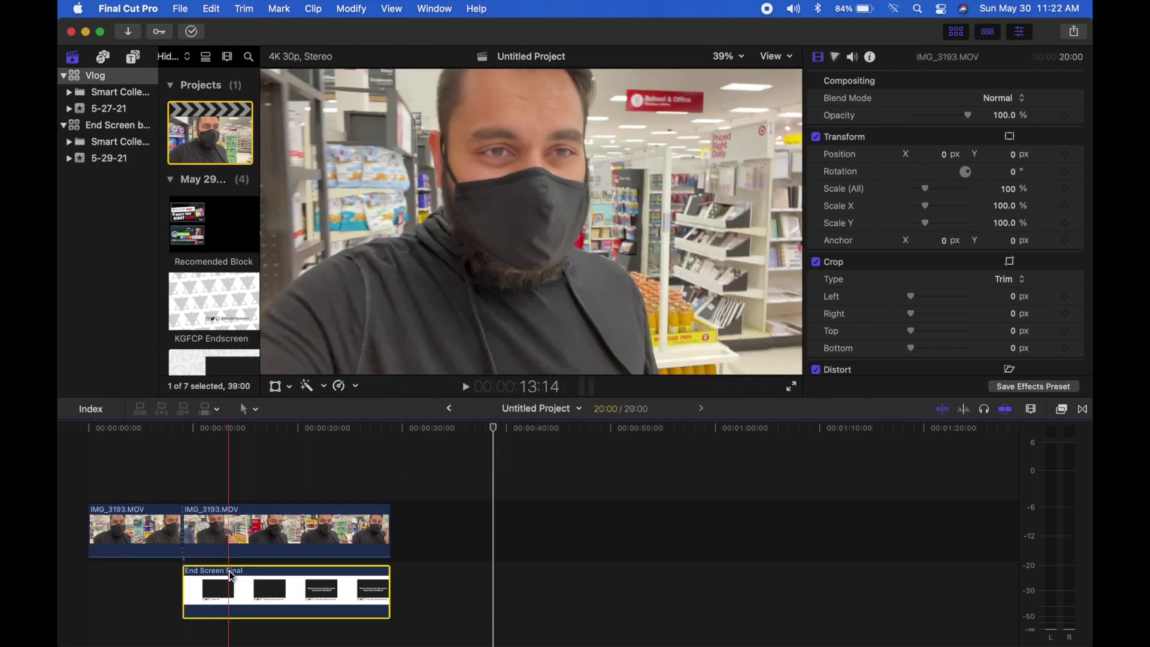
{"action": "left_click", "coordinate": [237, 547]}
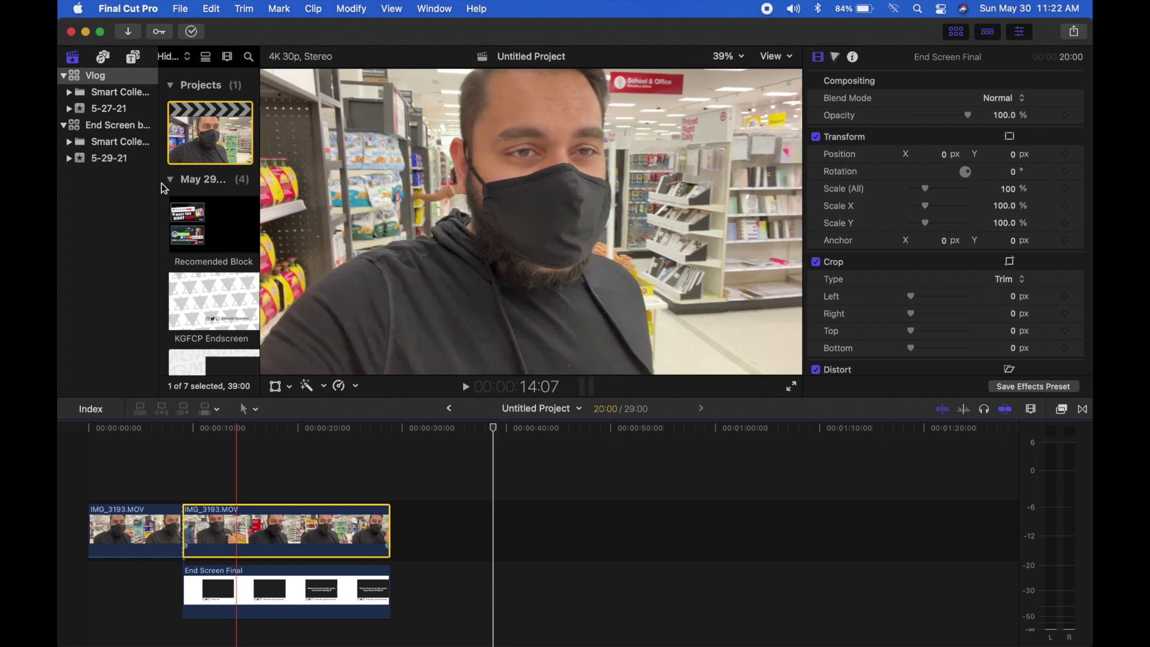
Copy the disabled Off White 4k placeholder clip from the project in the End Screen library
{"action": "left_click", "coordinate": [114, 126]}
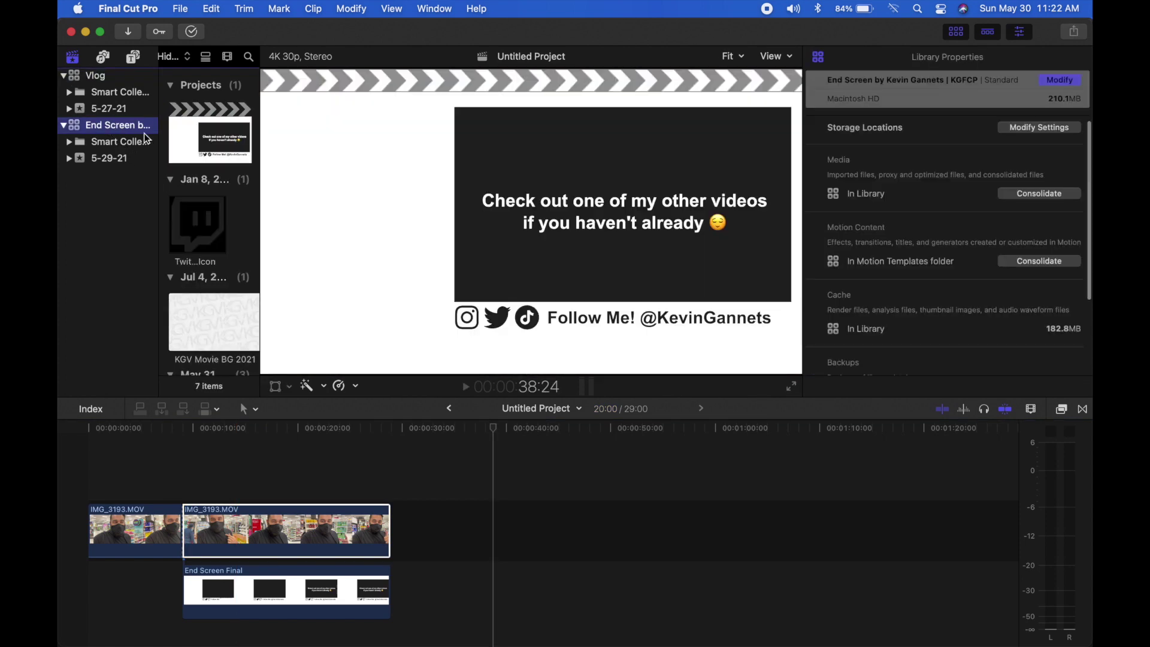
{"action": "double_click", "coordinate": [207, 134]}
{"action": "scroll", "coordinate": [221, 529], "scroll_direction": "up", "scroll_amount": 10}
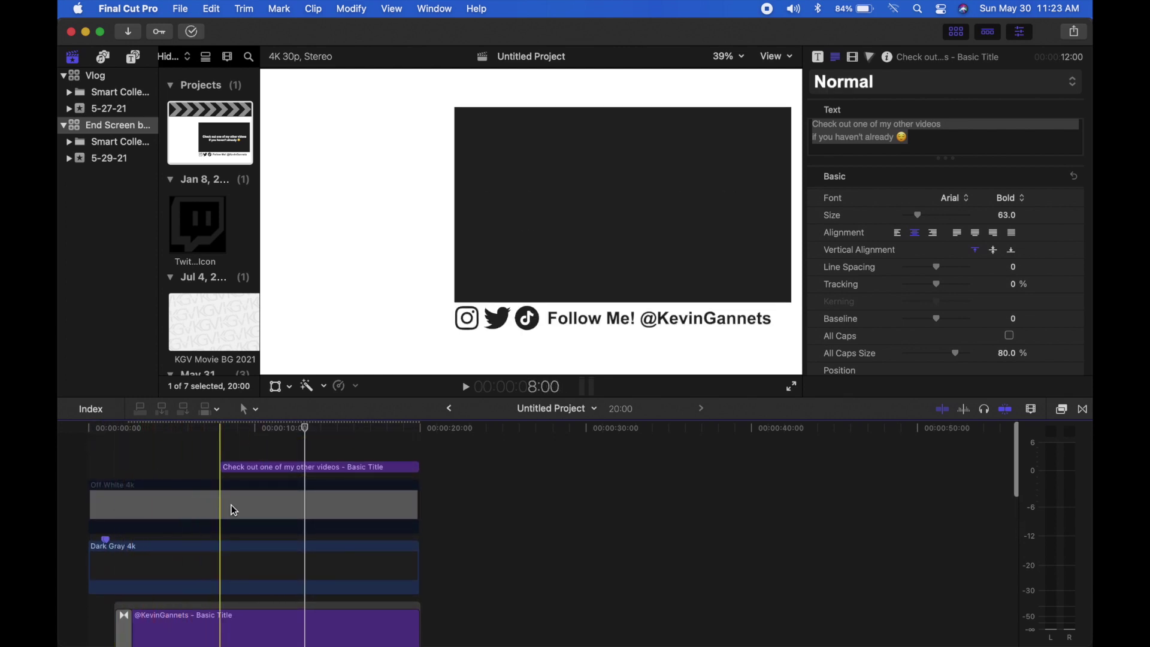
{"action": "left_click", "coordinate": [190, 502]}
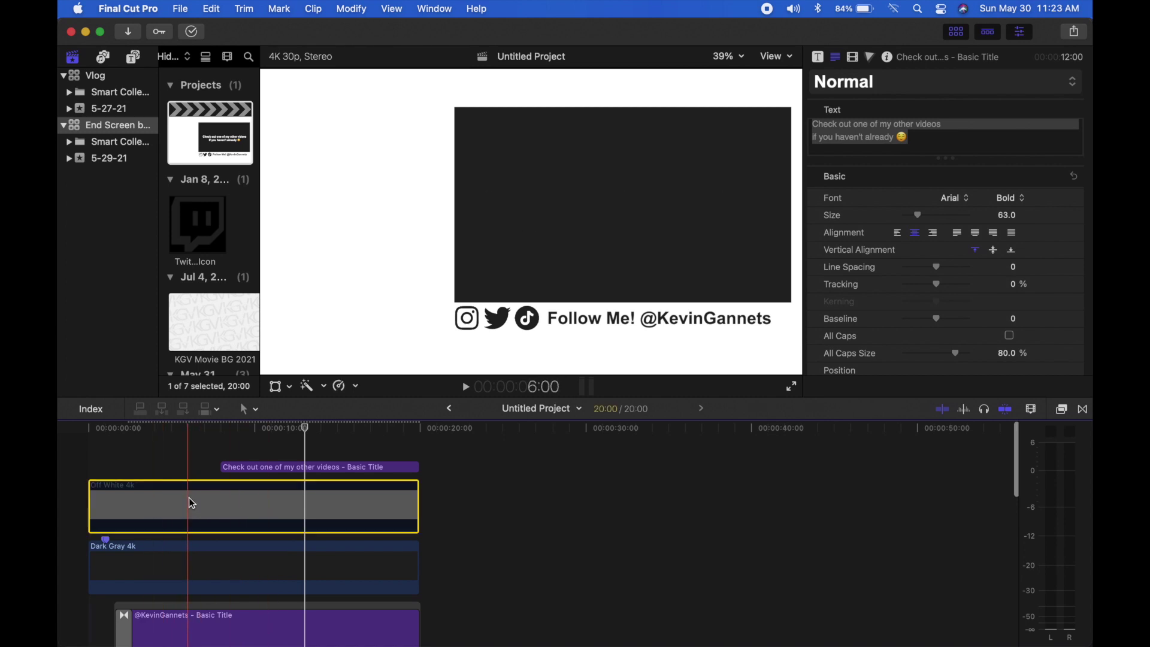
{"action": "key", "text": "super+c"}
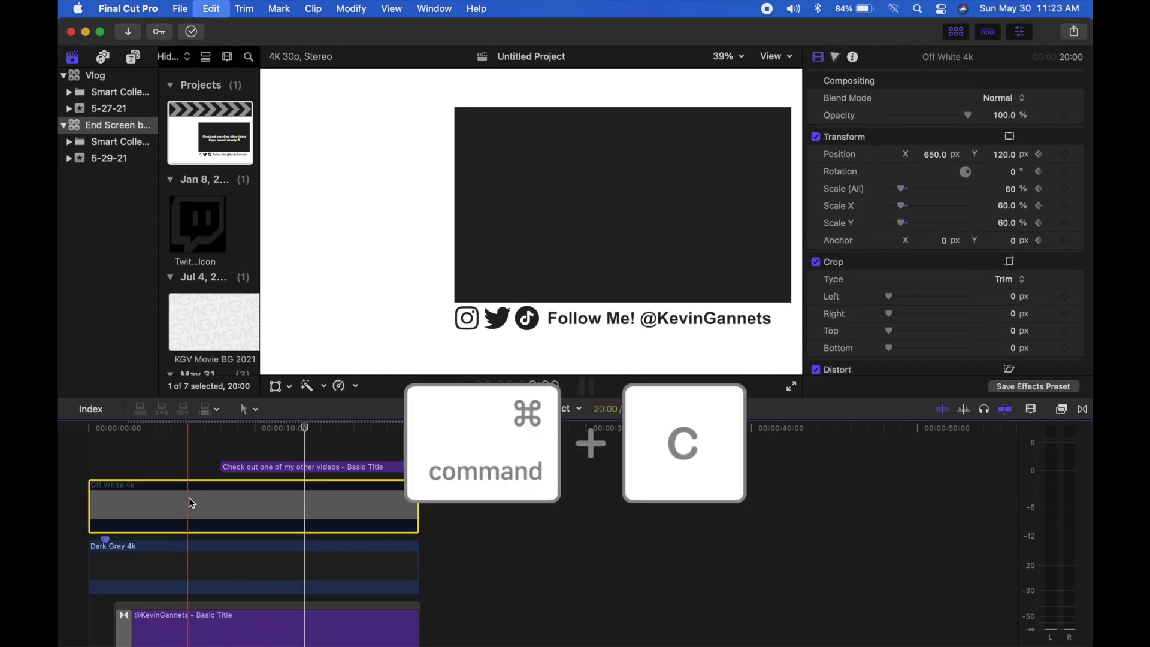
Paste the copied Off White 4k clip's effects onto the second IMG_3193.MOV clip in the Vlog project
{"action": "left_click", "coordinate": [96, 76]}
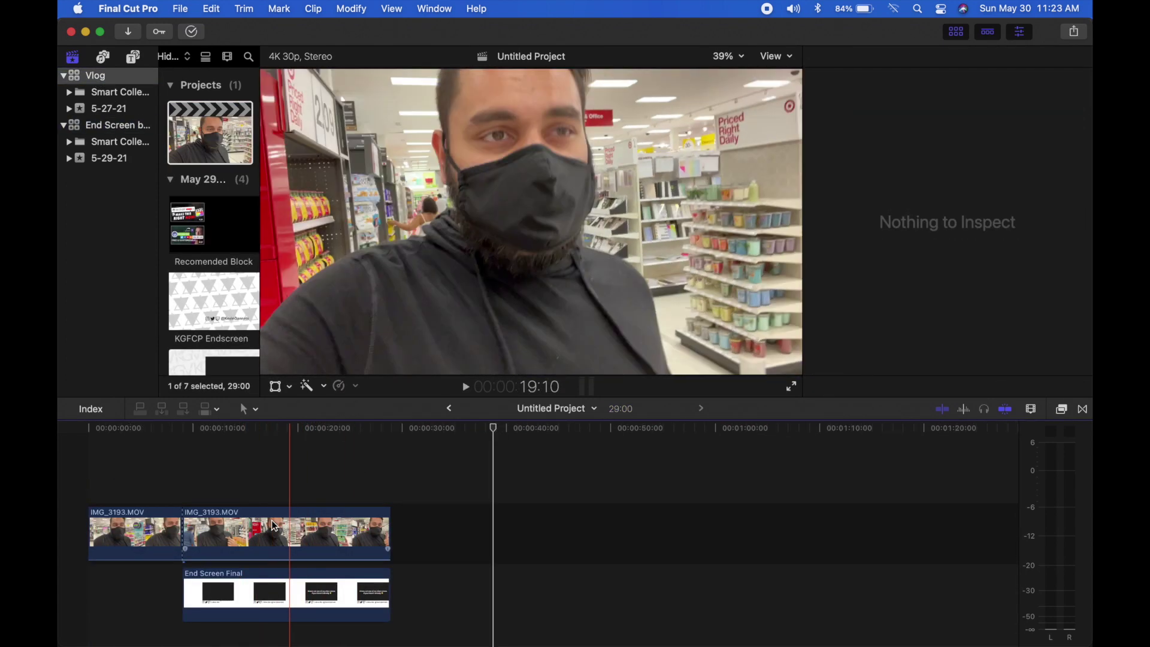
{"action": "left_click", "coordinate": [274, 525]}
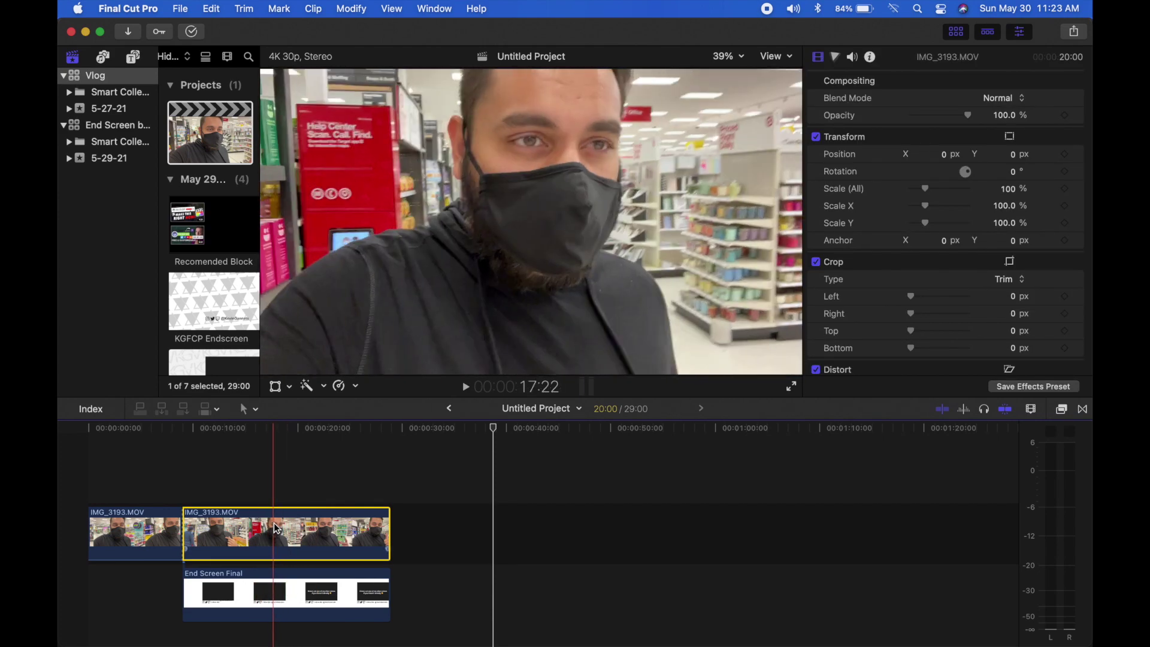
{"action": "key", "text": "alt+super+v"}
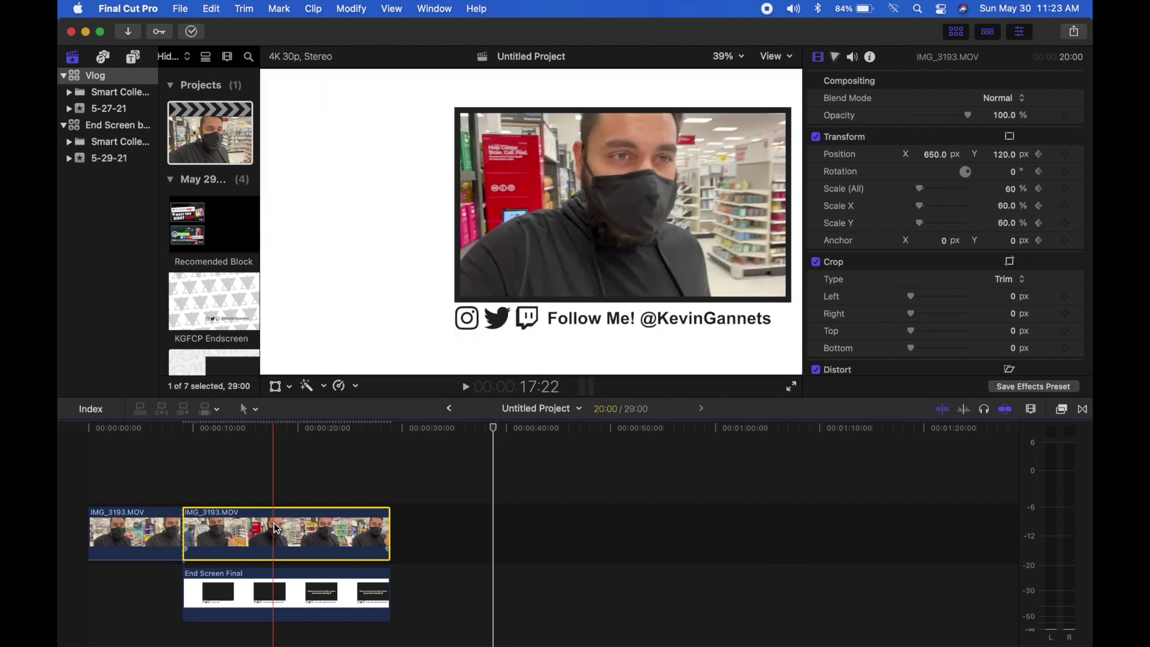
Play the Vlog project to check the video within the end screen frame through to its end
{"action": "key", "text": "space"}
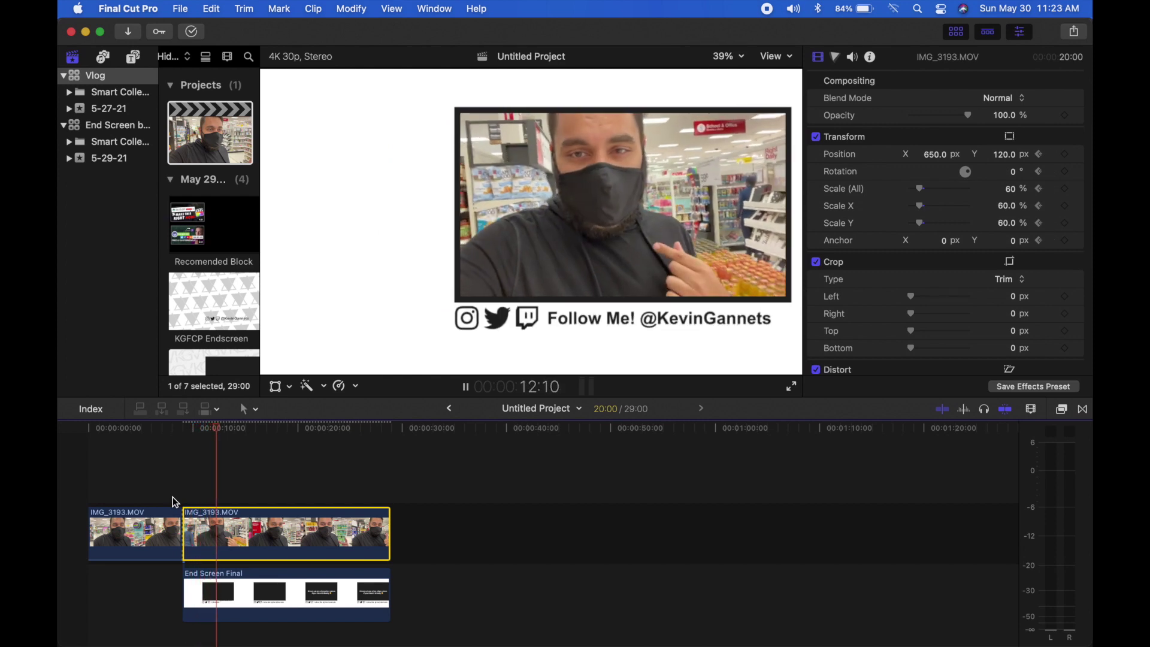
{"action": "key", "text": "space"}
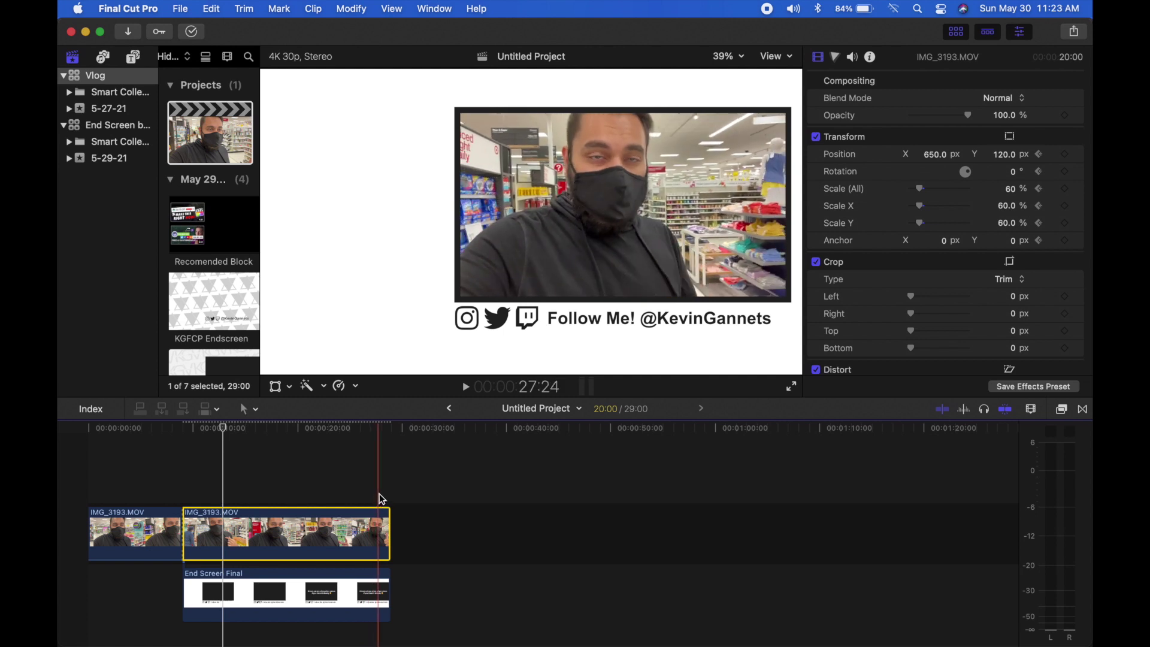
{"action": "key", "text": "space"}
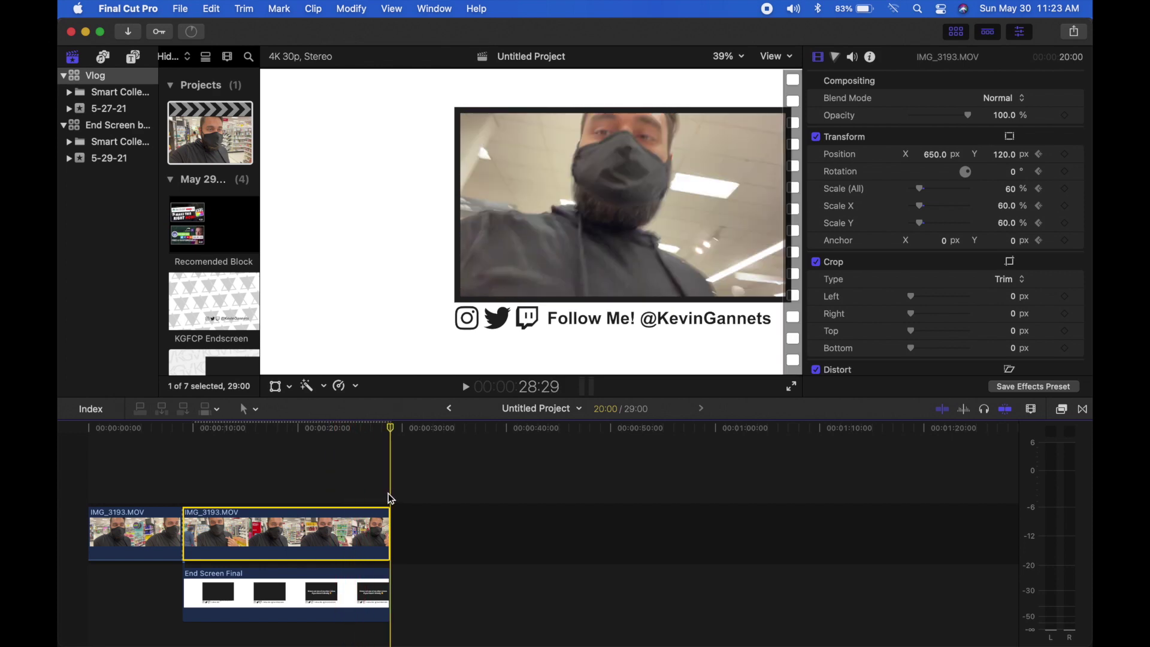
{"action": "key", "text": "Up"}
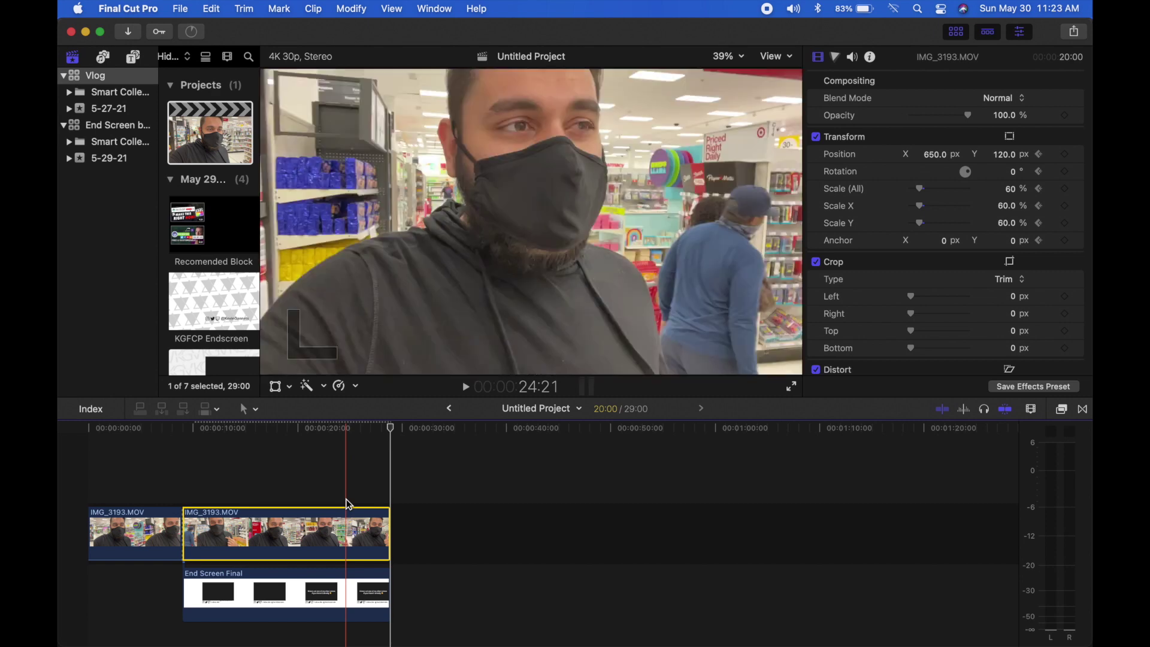
Place End Screen Final after IMG_3193.MOV in the primary storyline and trim about 2 seconds off the end of IMG_3193.MOV
{"action": "key", "text": "super+shift+a"}
{"action": "left_click", "coordinate": [349, 507]}
{"action": "left_click_drag", "start_coordinate": [301, 570], "coordinate": [518, 531]}
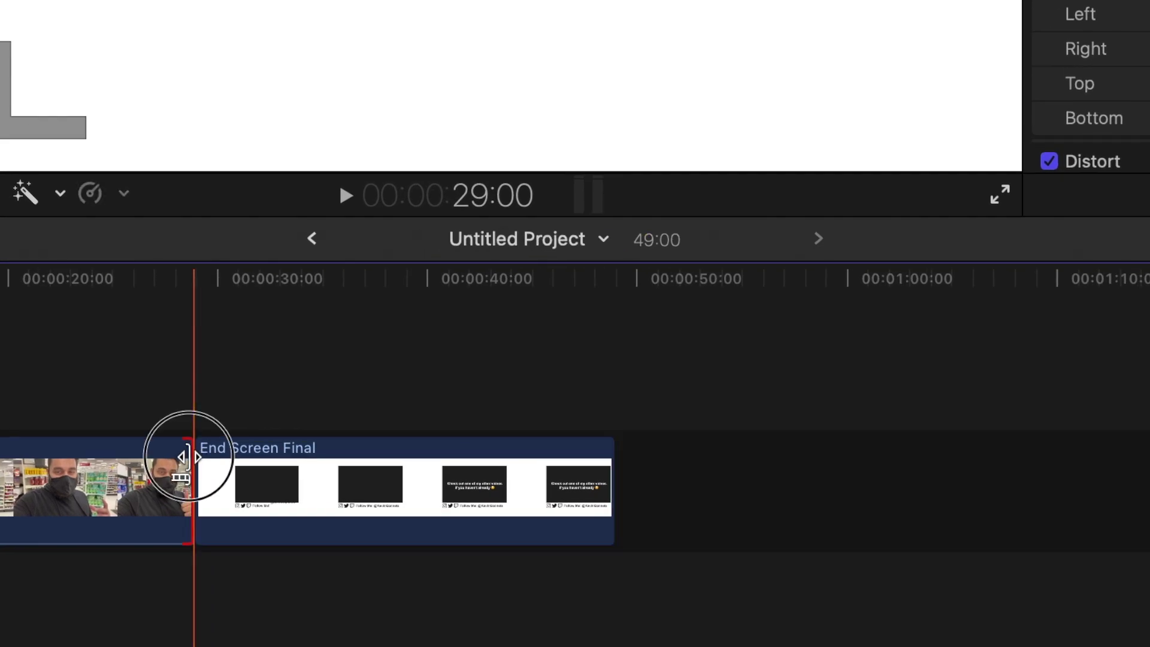
{"action": "left_click_drag", "start_coordinate": [296, 488], "coordinate": [265, 488]}
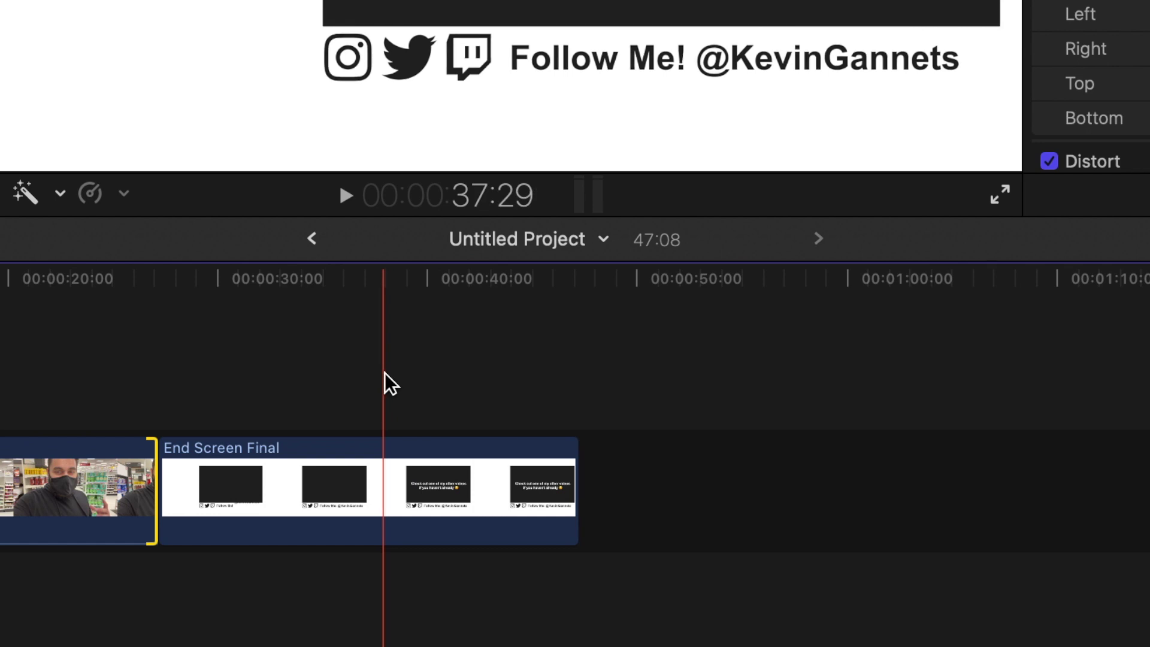
Add a marker to End Screen Final at 37:08 and connect the clip beneath IMG_3193.MOV, aligning the marker with that clip's end
{"action": "left_click", "coordinate": [368, 378]}
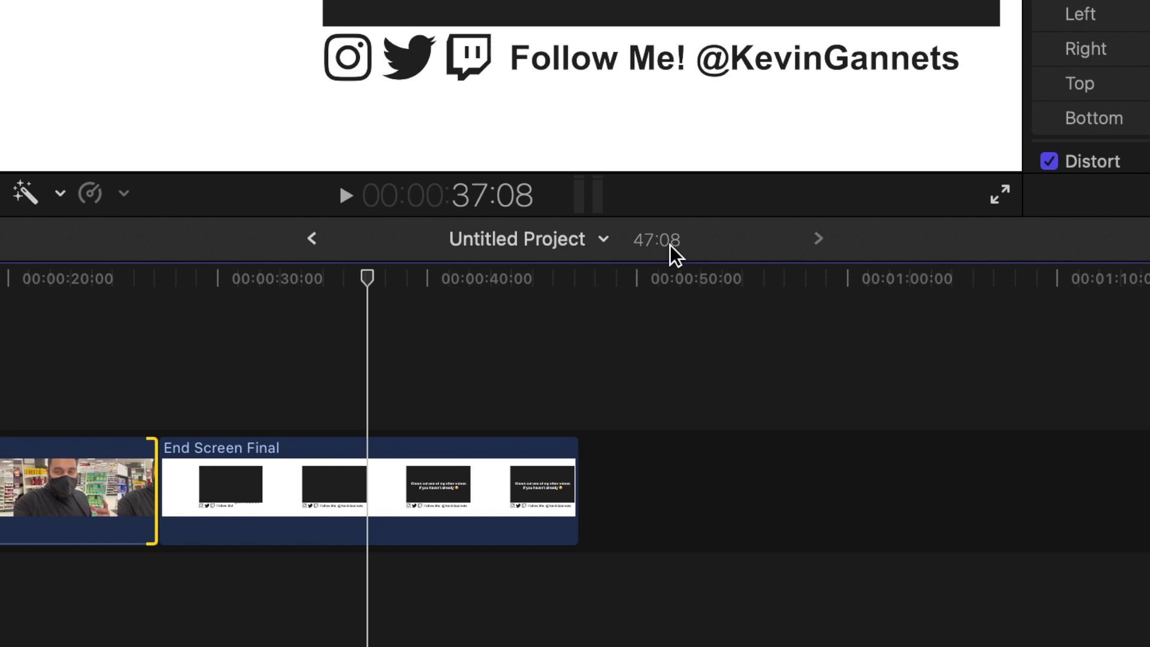
{"action": "left_click", "coordinate": [370, 456]}
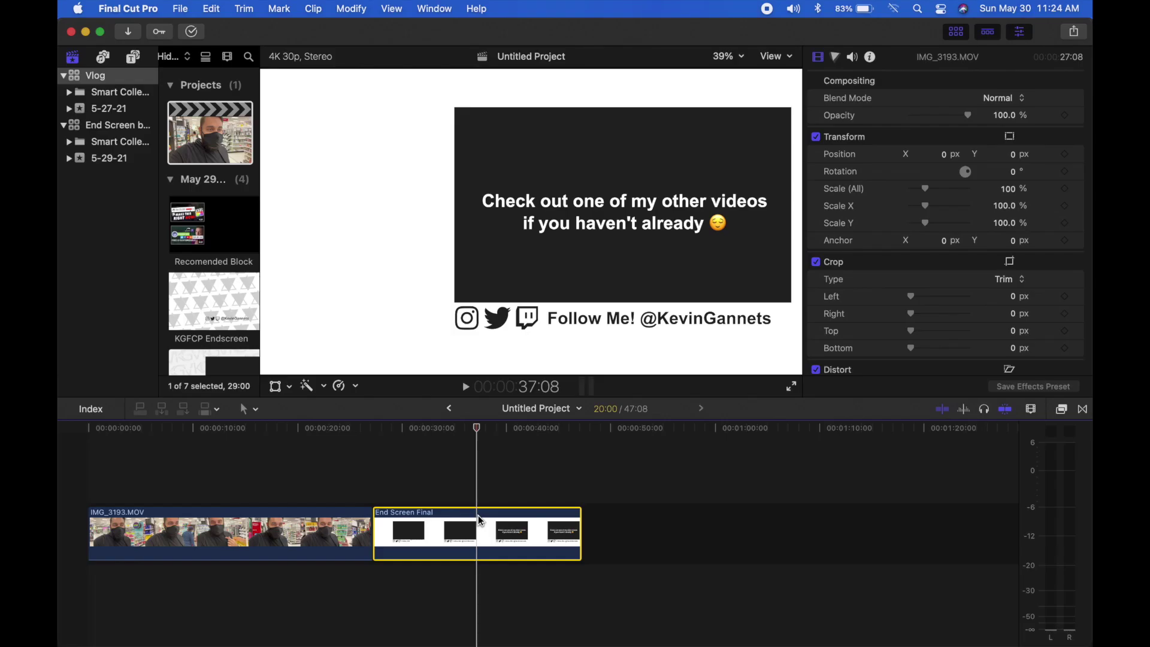
{"action": "key", "text": "m"}
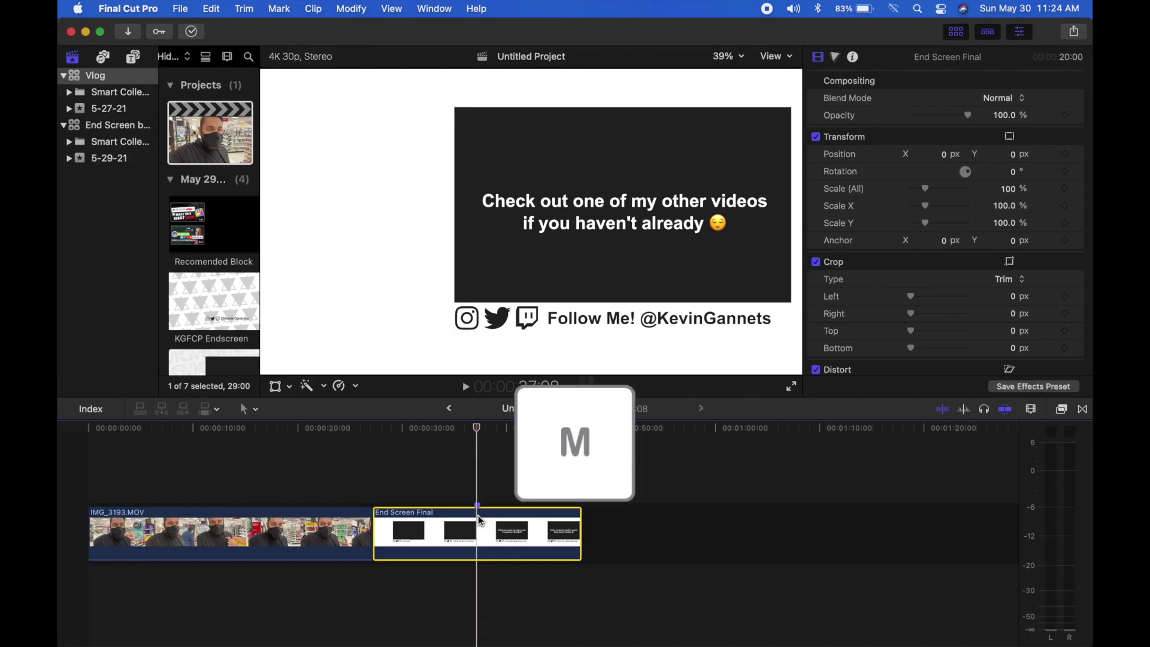
{"action": "left_click", "coordinate": [679, 475]}
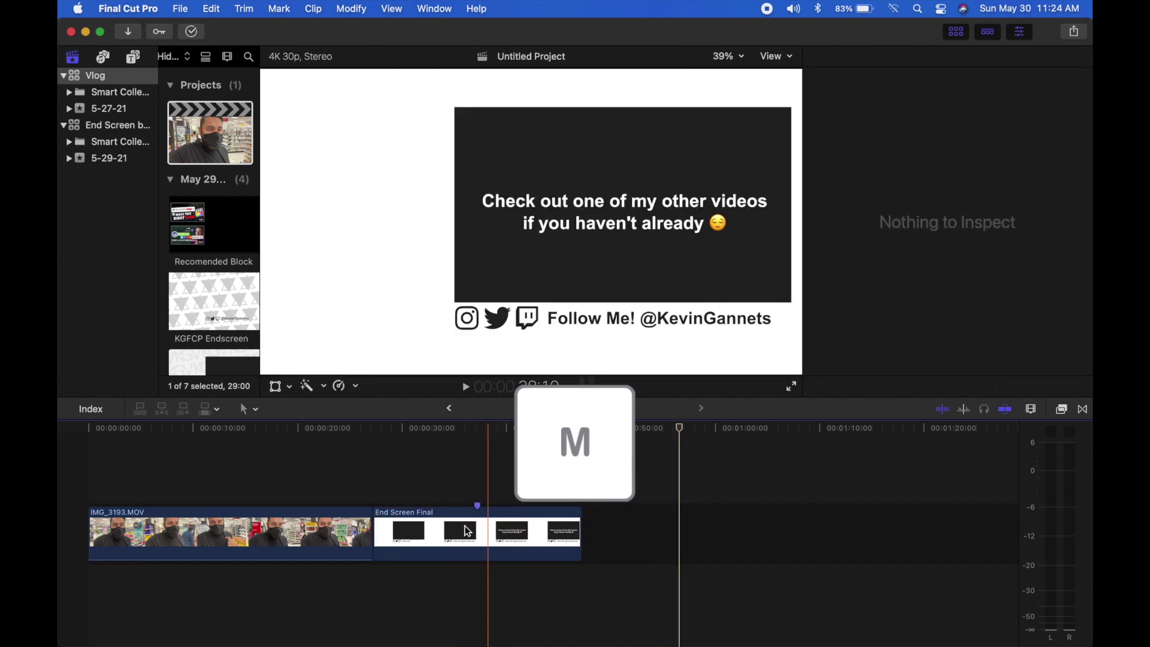
{"action": "left_click_drag", "start_coordinate": [479, 531], "coordinate": [383, 588]}
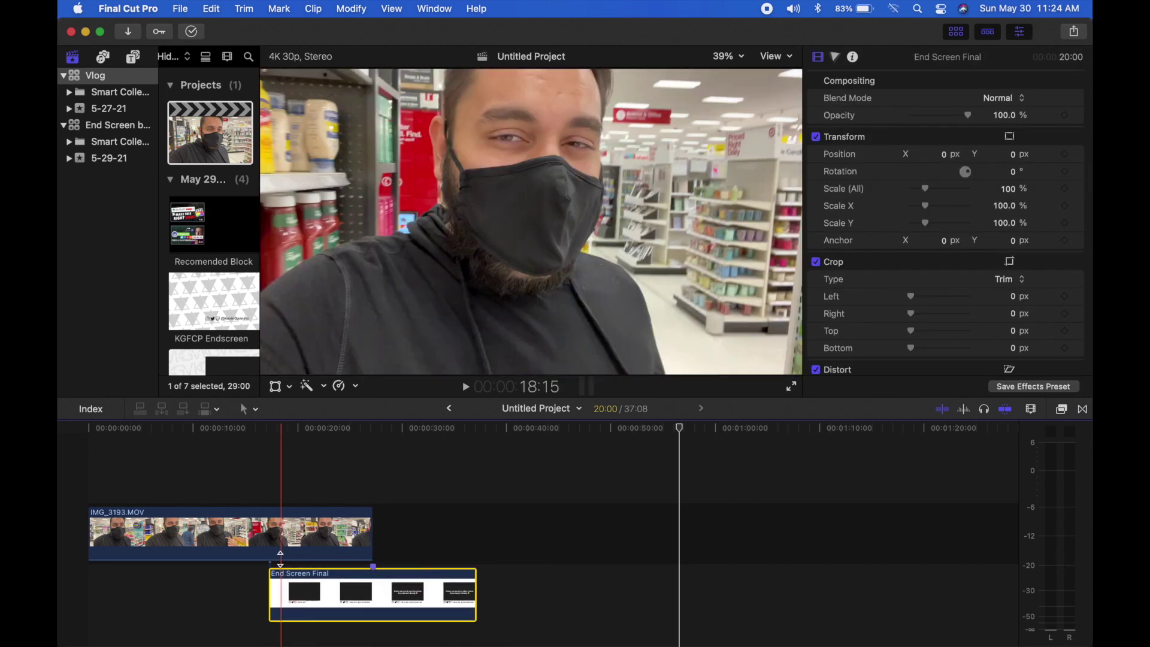
Split IMG_3193.MOV at 17:08, where End Screen Final starts, and paste the copied placeholder effects onto the second part
{"action": "left_click", "coordinate": [271, 533]}
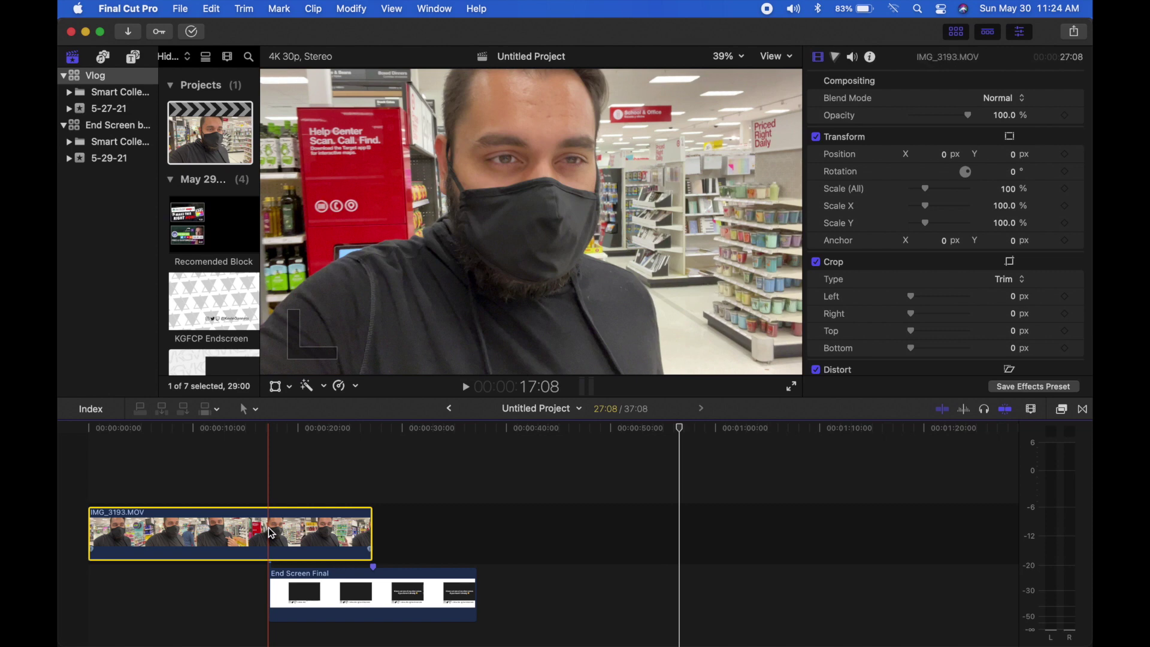
{"action": "key", "text": "super+b"}
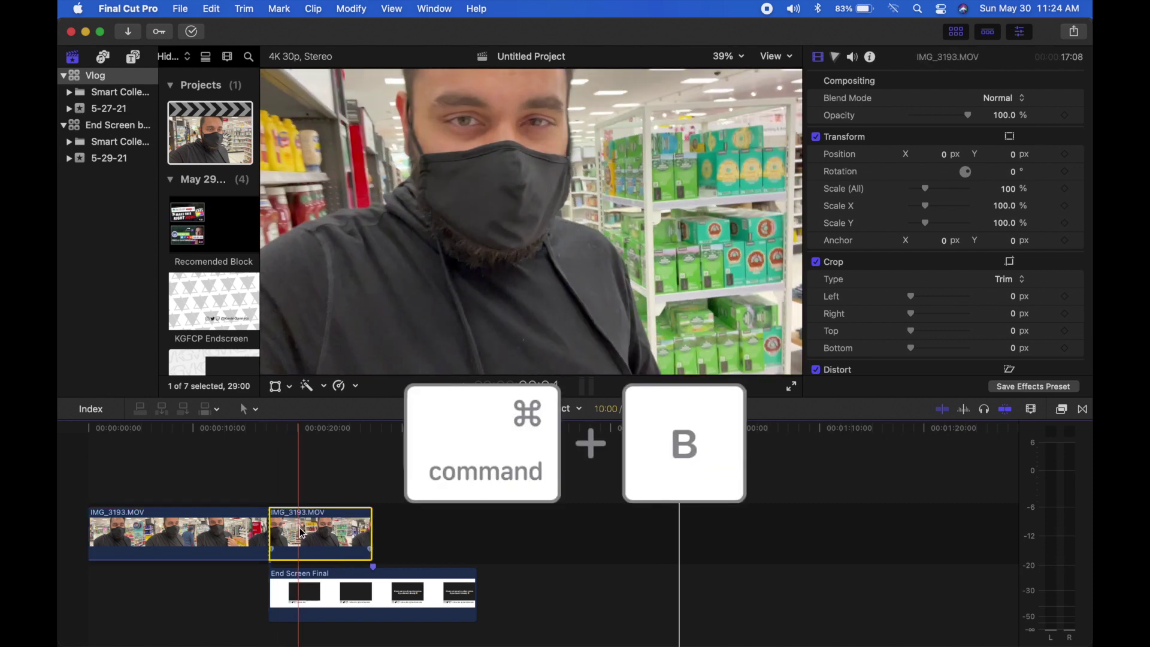
{"action": "key", "text": "alt+super+v"}
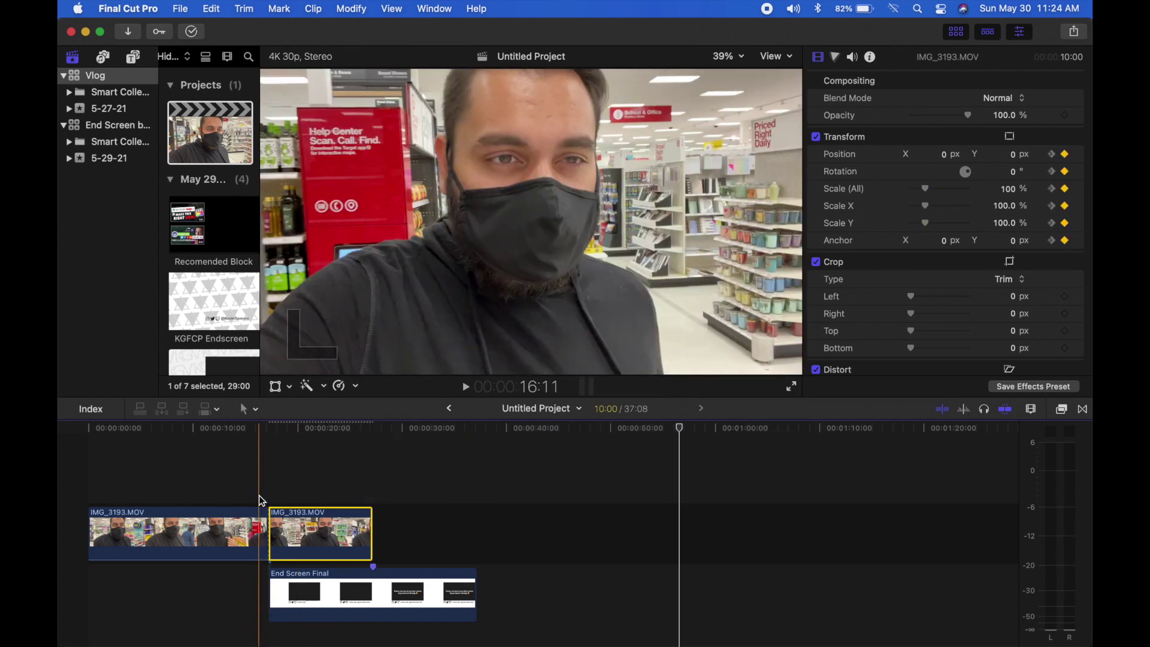
Play the project from just before the split at 17:08 to check the footage in the frame and the closing text
{"action": "key", "text": "space"}
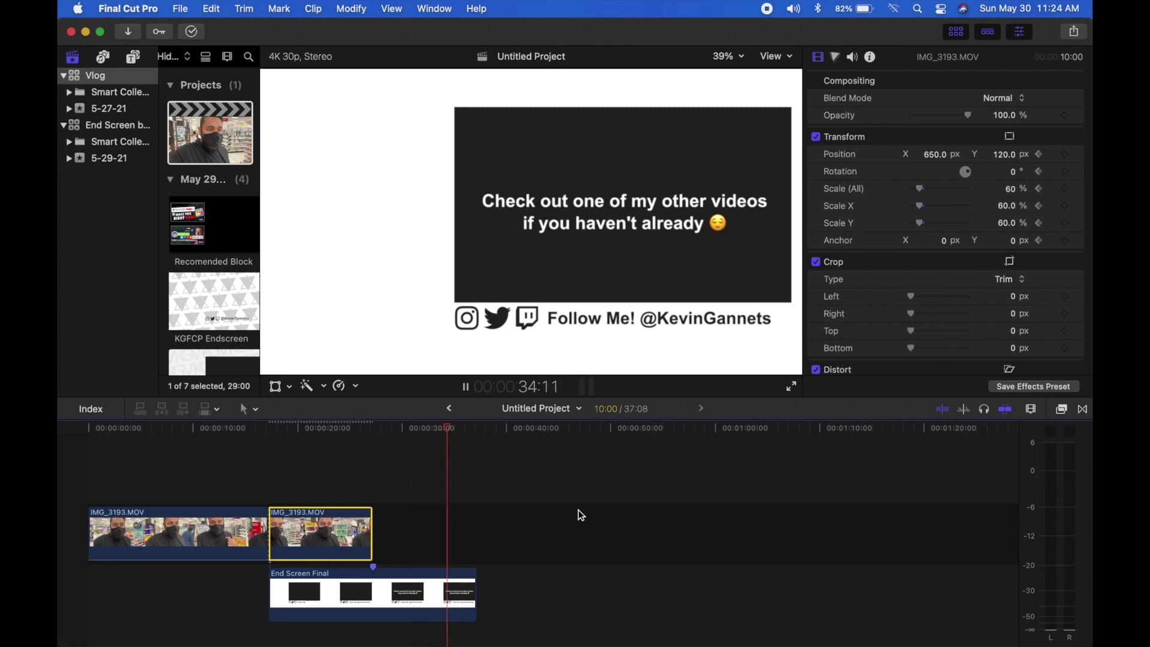
{"action": "key", "text": "space"}
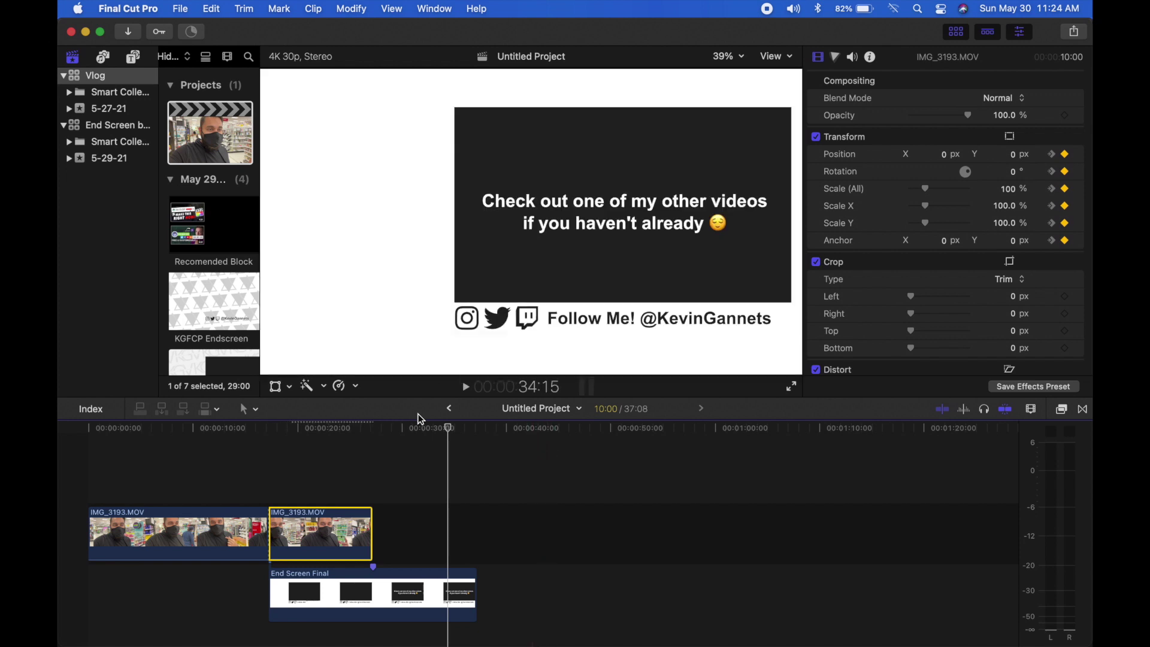
{"action": "left_click", "coordinate": [428, 426]}
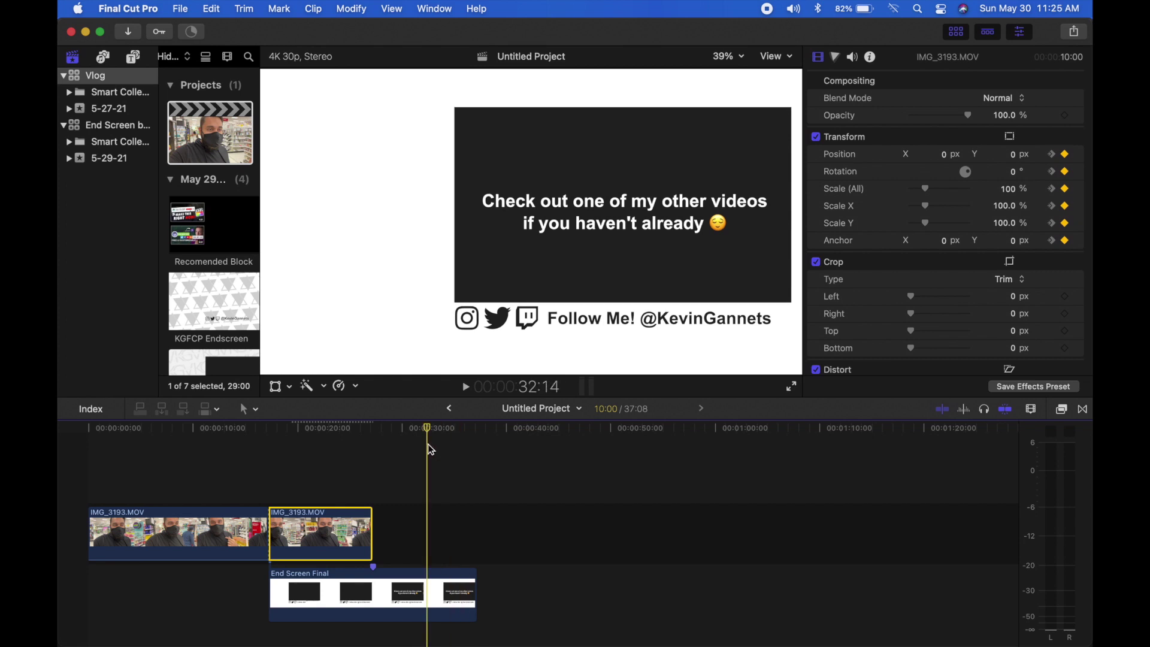